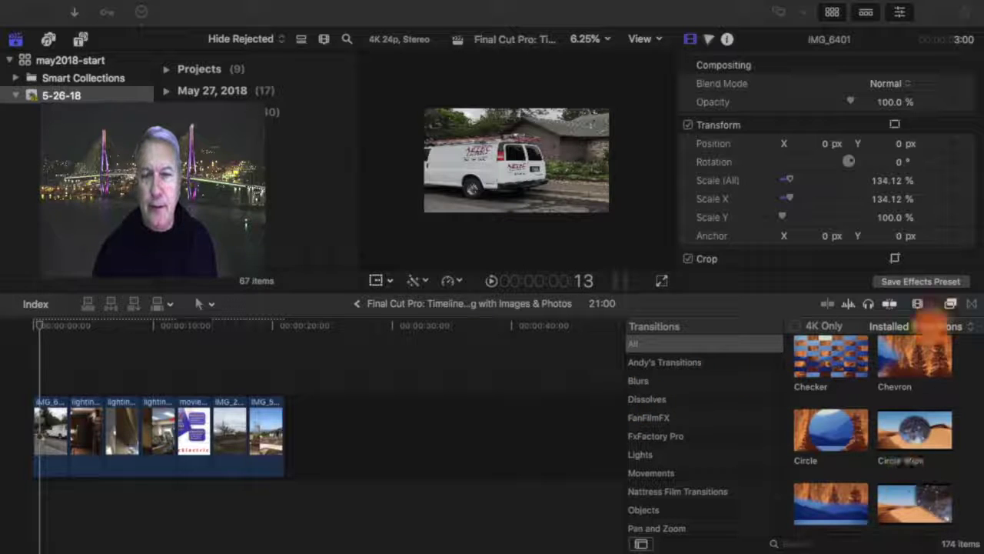
- Switch between the Transitions and Effects browsers, ending with the Transitions browser open
click(970, 304)
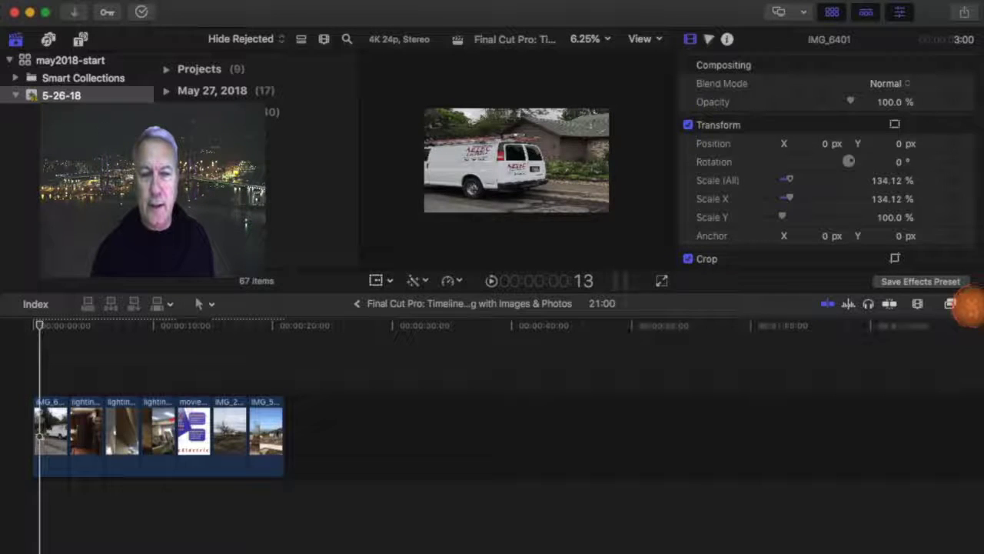
click(970, 306)
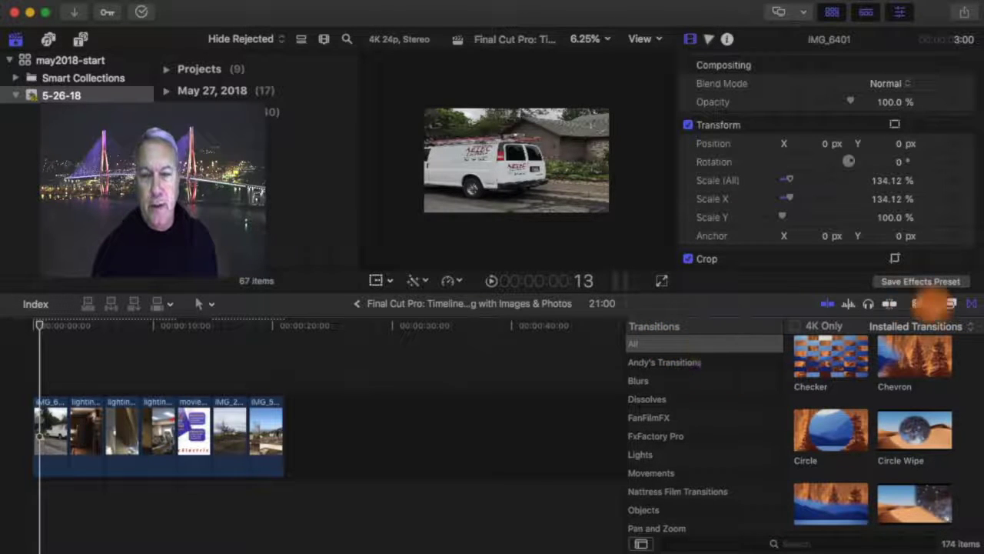
click(952, 305)
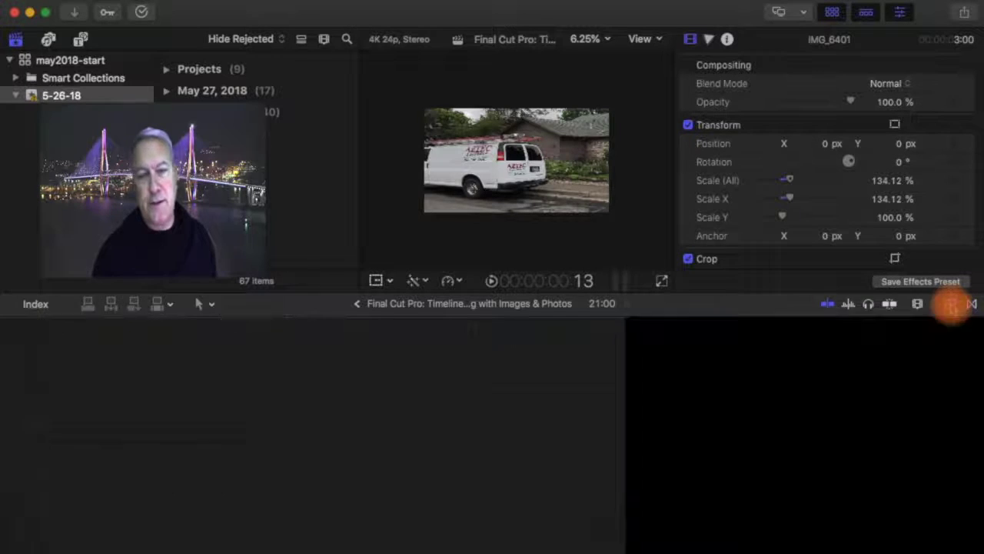
click(952, 305)
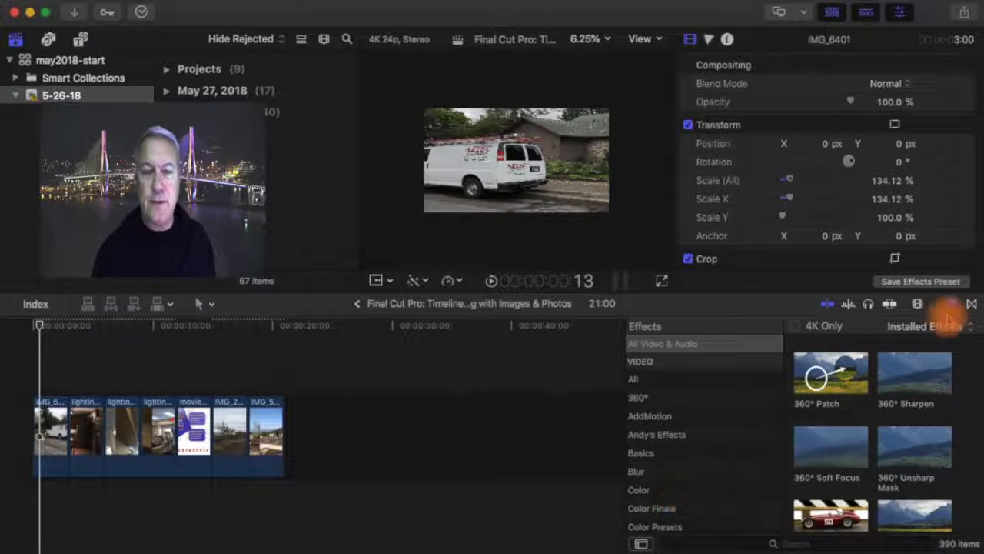
click(974, 306)
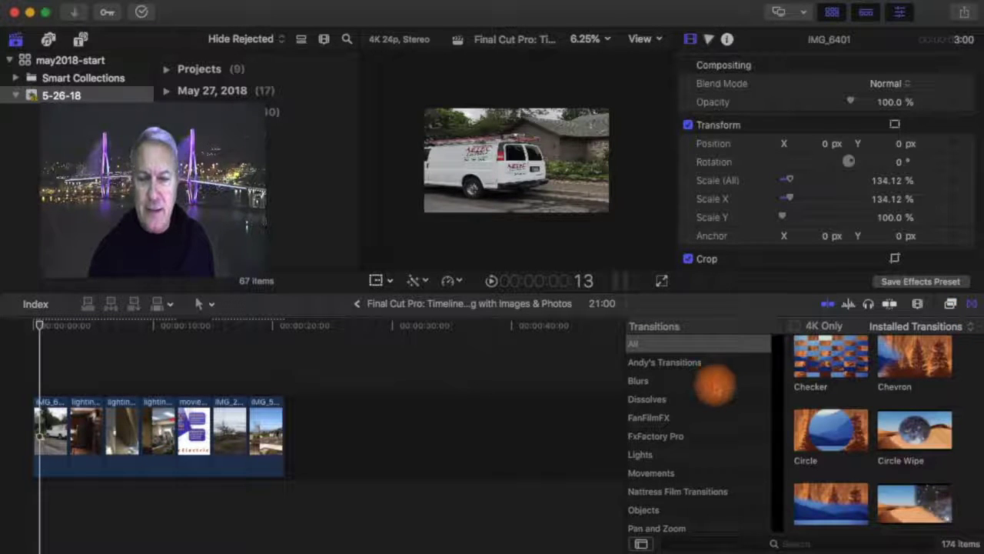
- Add the Cube transition to the start of the first clip in the timeline
scroll(723, 407, down, 2)
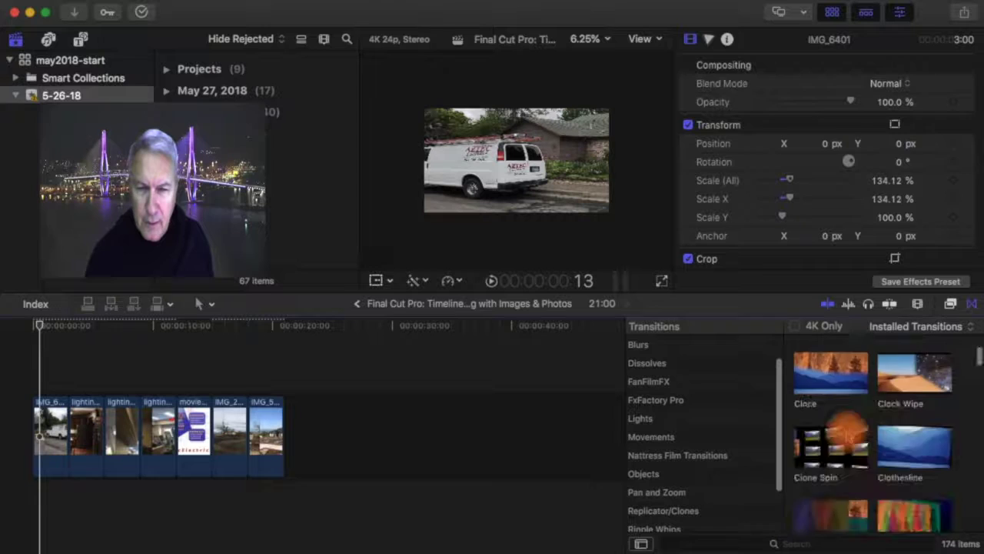
scroll(847, 435, down, 2)
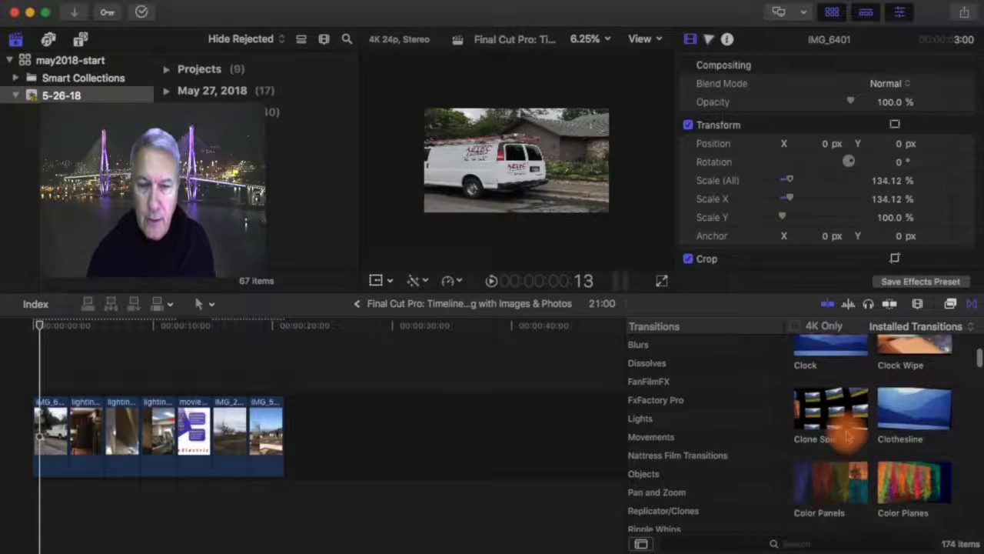
scroll(847, 435, down, 2)
scroll(847, 435, down, 2)
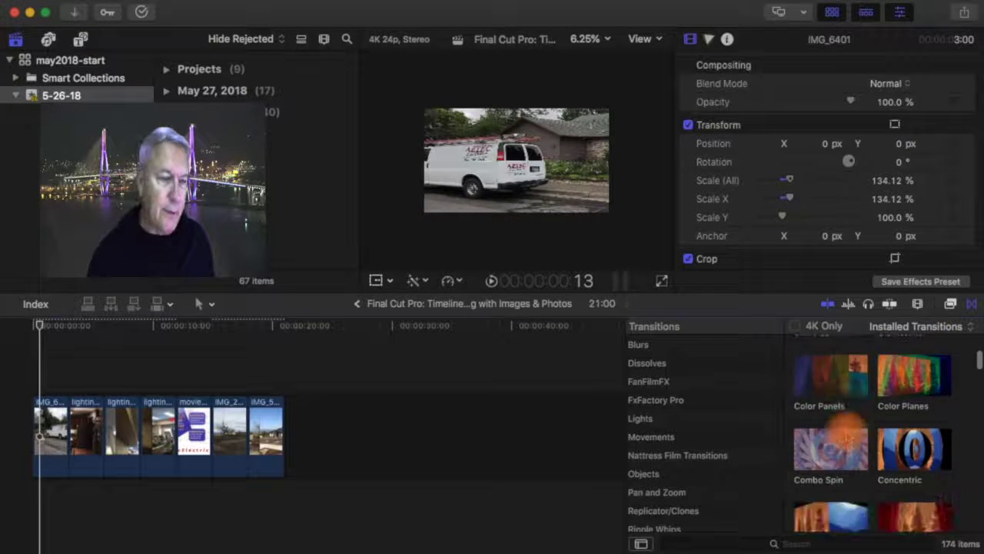
click(828, 482)
drag(823, 481, 31, 439)
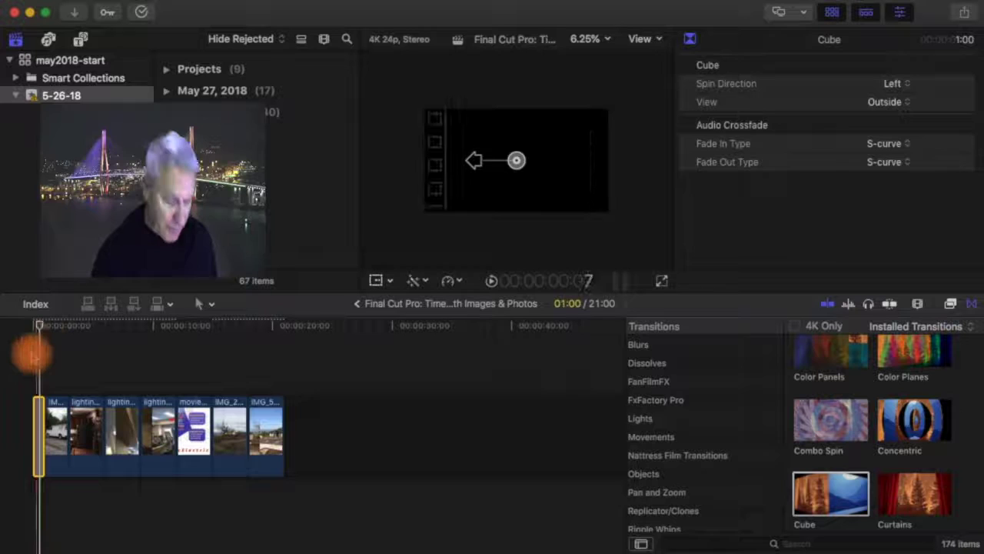
- Play and scrub through the opening of the timeline to preview the Cube transition on the first clip
drag(34, 333, 25, 332)
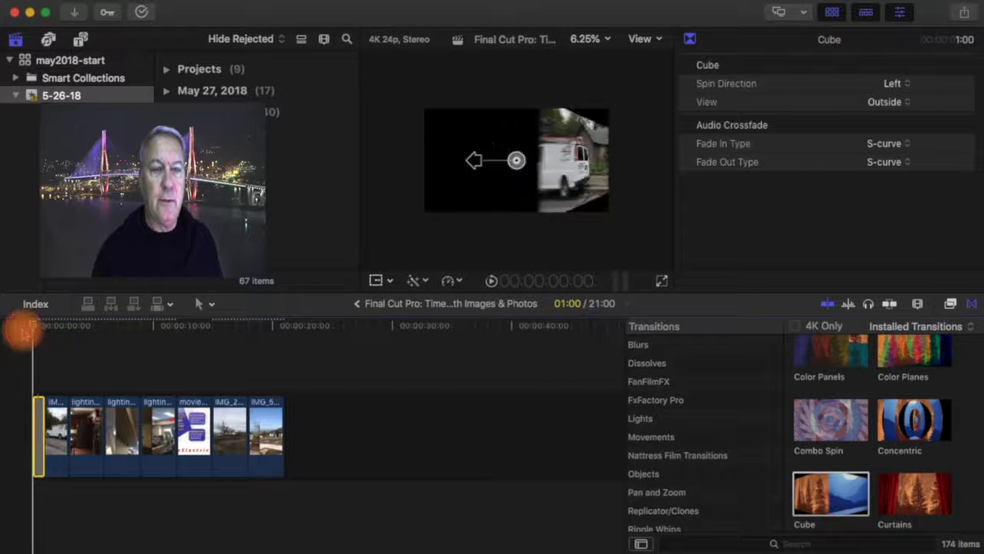
key(space)
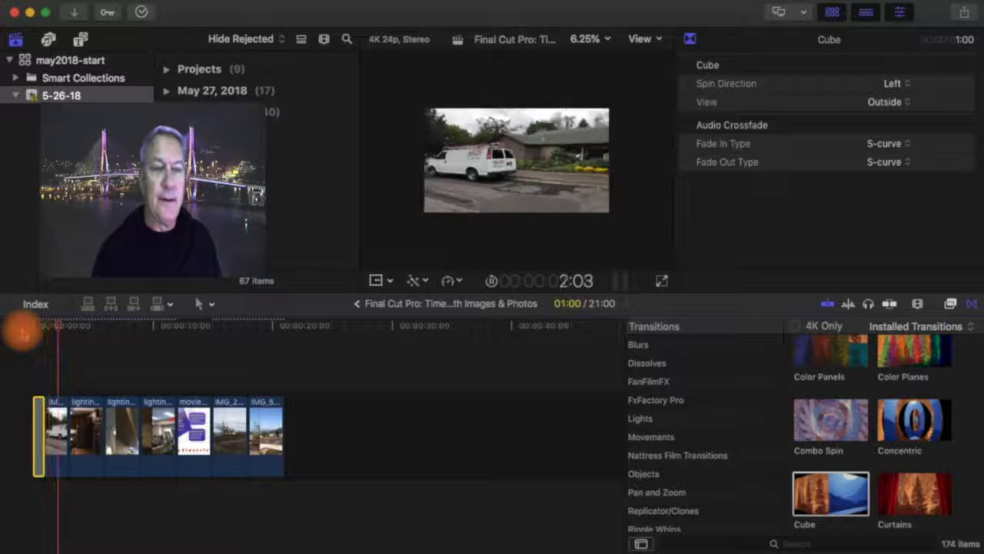
key(space)
drag(54, 332, 19, 342)
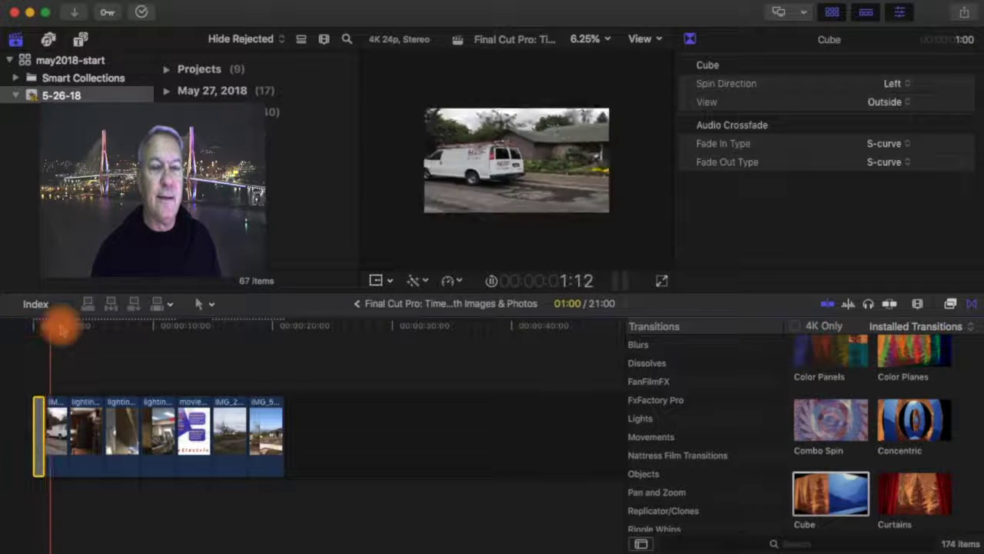
drag(52, 329, 27, 337)
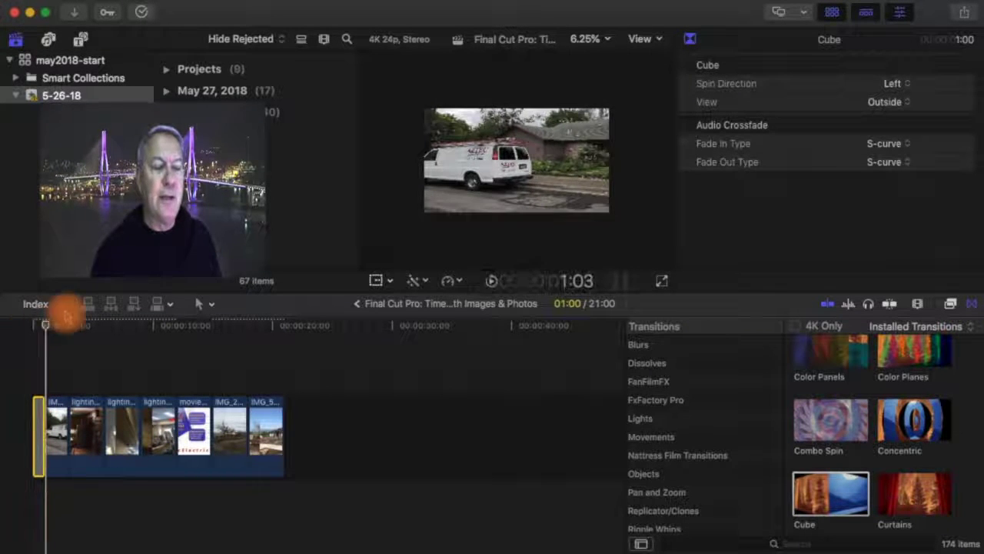
click(21, 334)
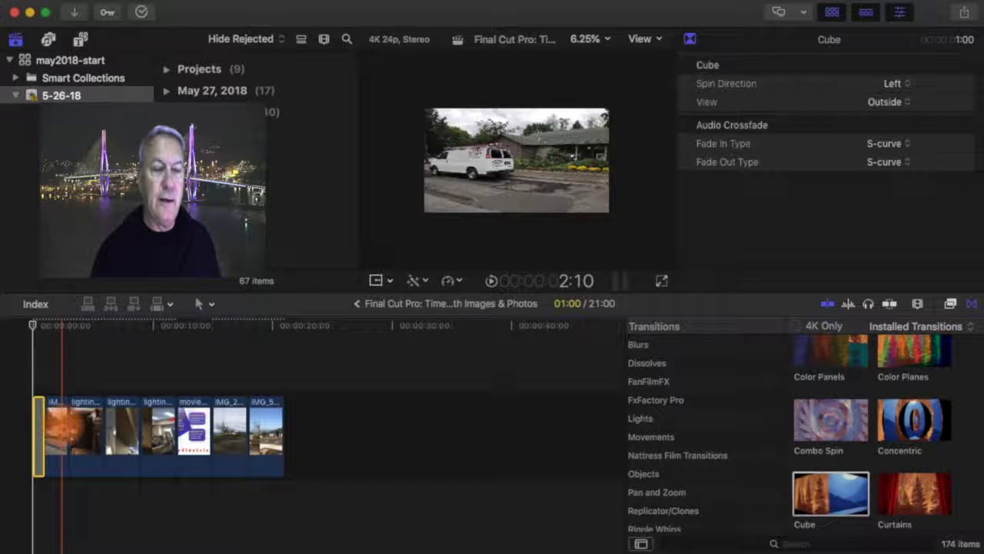
- Inspect the Ken Burns crop's start and end frames on the first clip, close the crop controls and play the clip
click(70, 427)
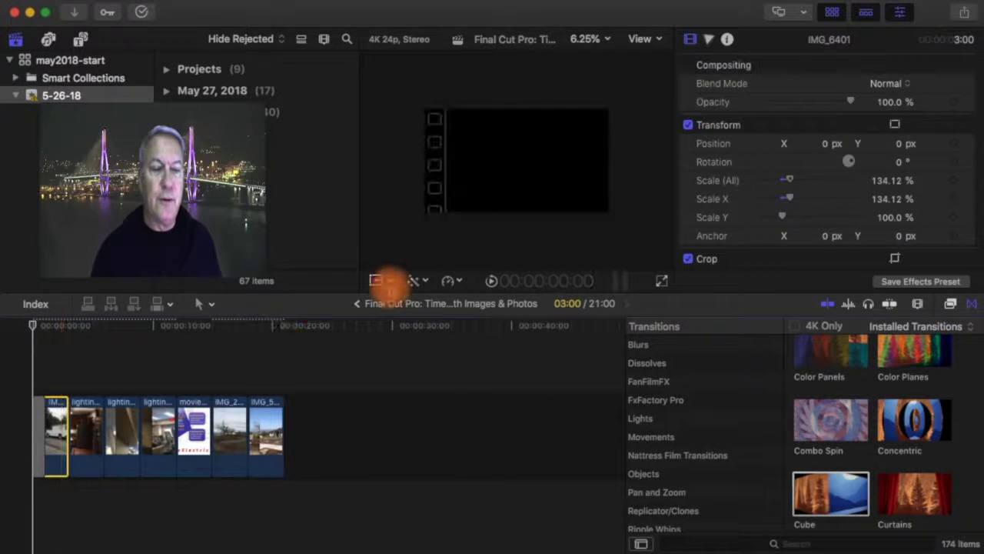
click(389, 281)
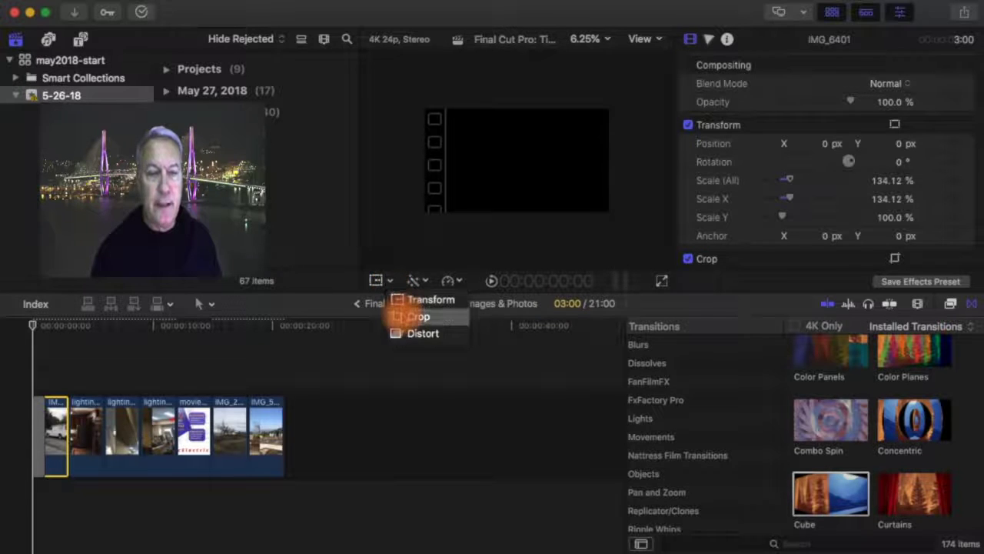
click(415, 317)
click(555, 250)
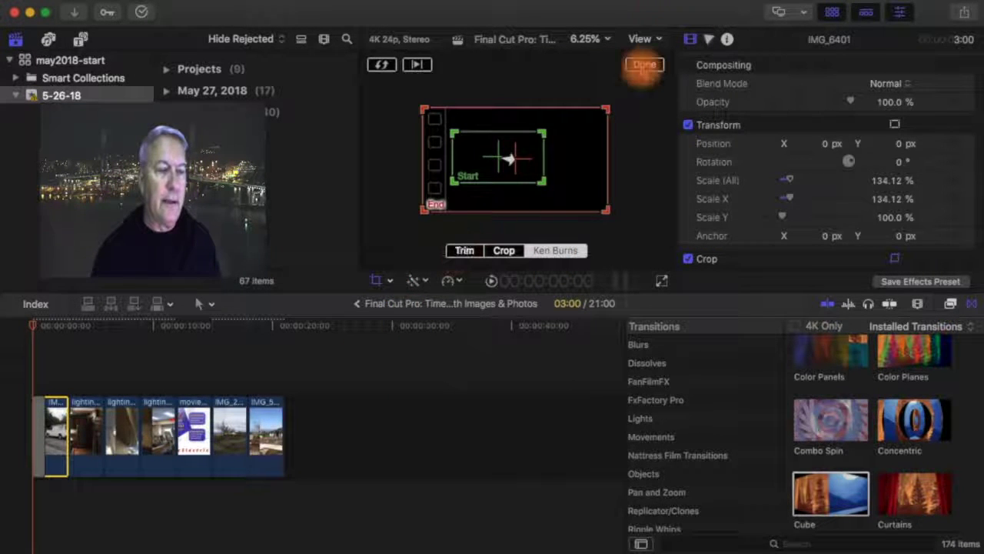
click(643, 65)
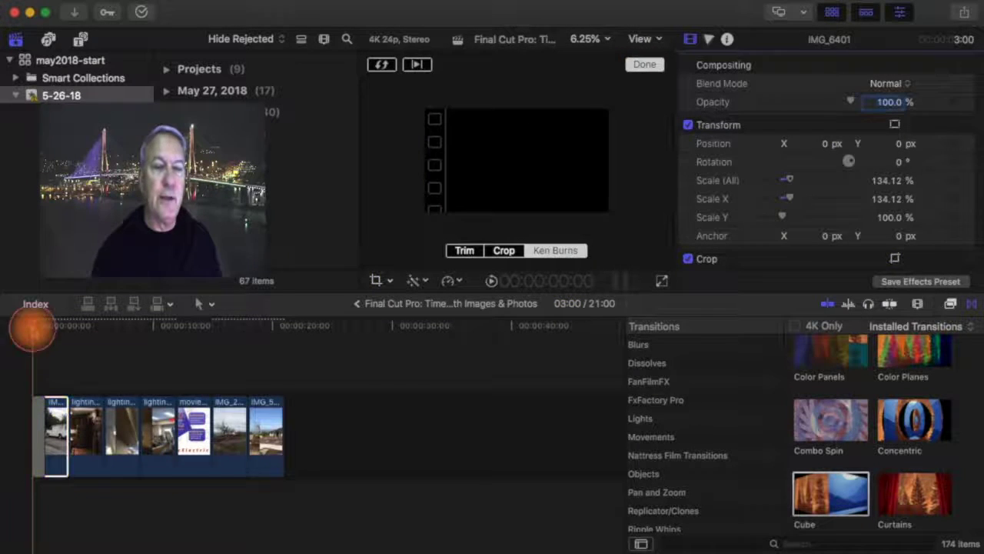
key(space)
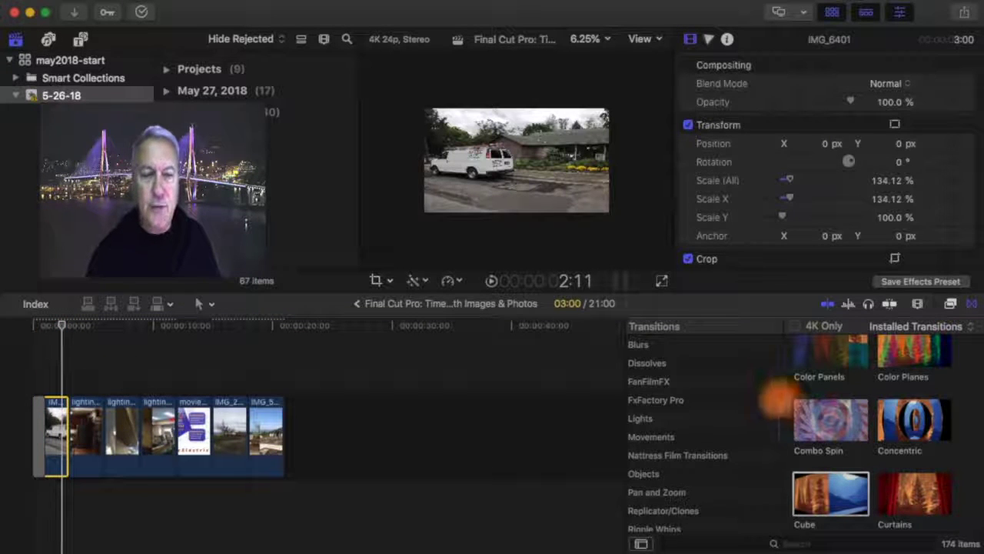
- Add the Andy's Swish Dissolve transition between the third and fourth clips, the Before and After lighting-retrofit photos
scroll(727, 398, up, 3)
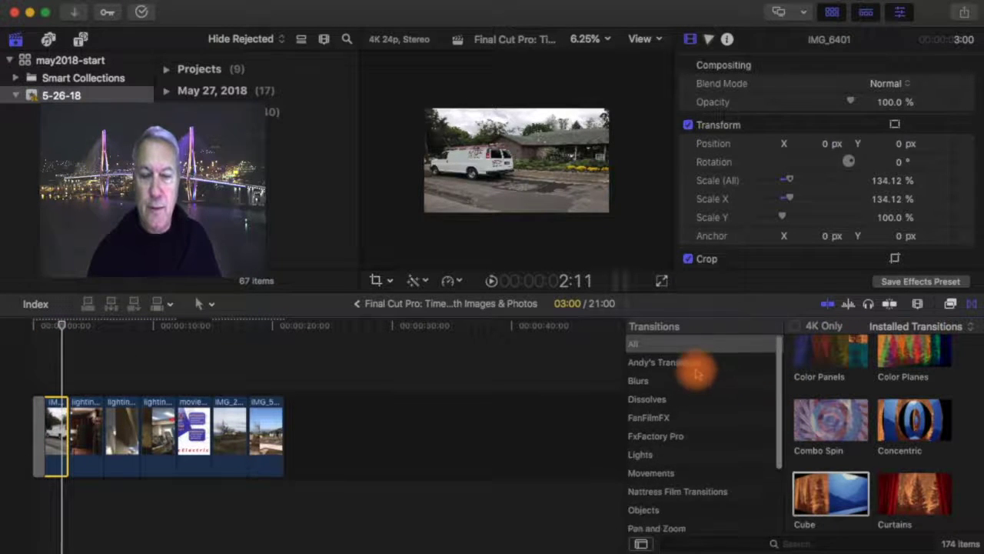
click(694, 366)
click(824, 394)
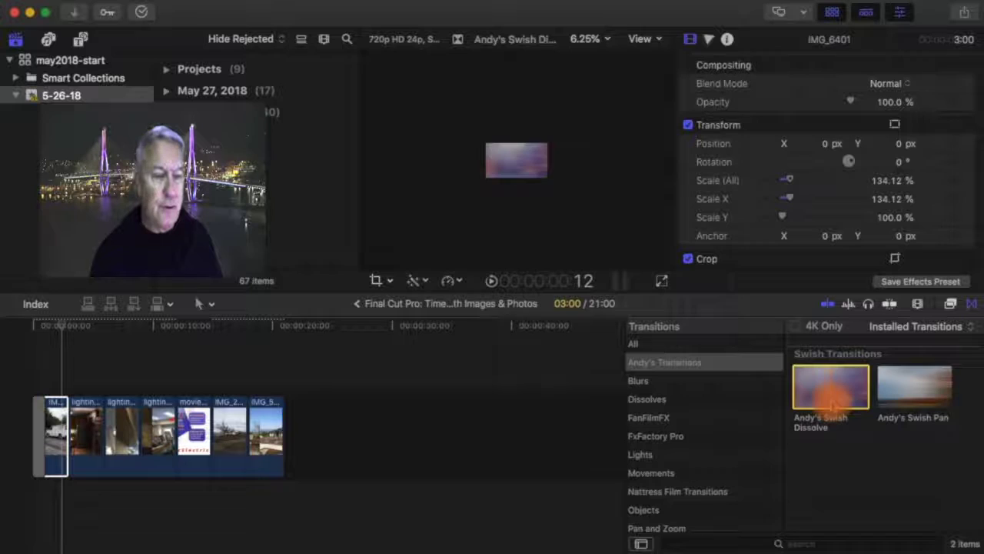
mouse_move(832, 392)
mouse_down()
mouse_move(681, 391)
mouse_move(147, 430)
mouse_up()
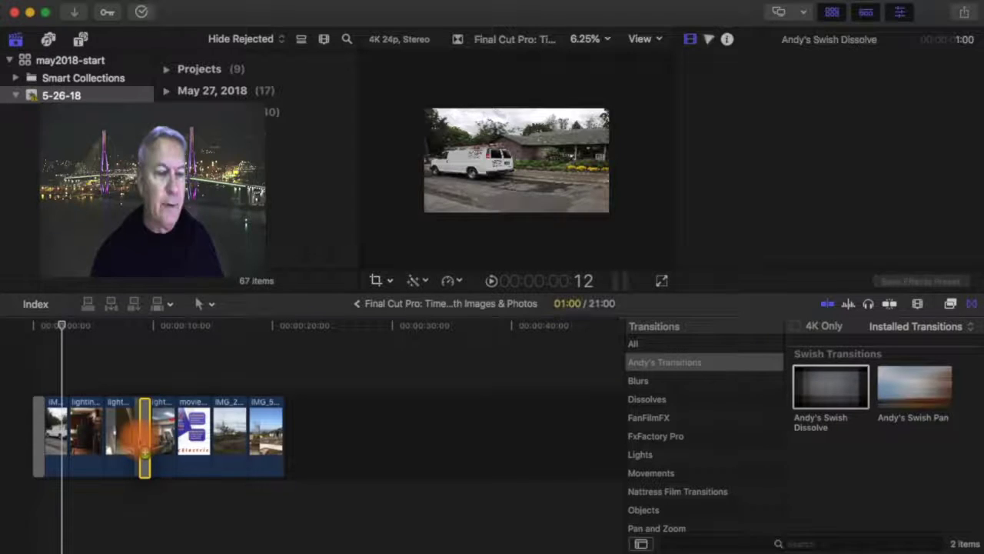
click(145, 450)
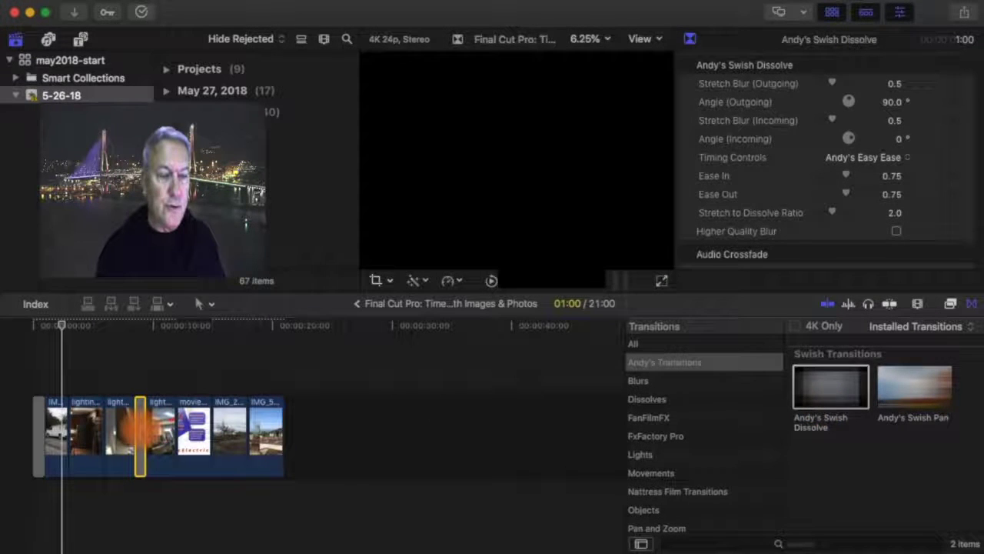
- Shorten the Andy's Swish Dissolve transition between the Before and After lighting-retrofit clips to 13 frames
drag(61, 329, 120, 355)
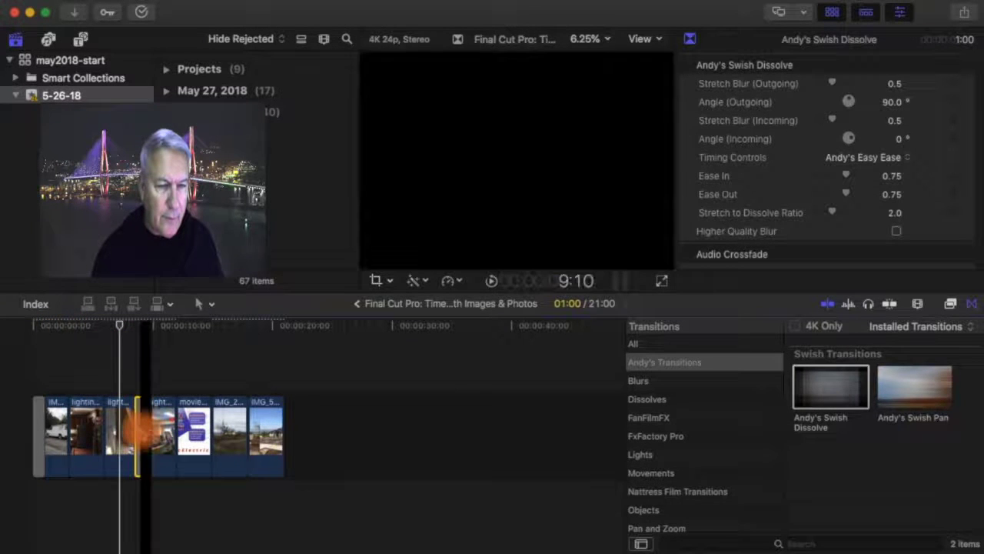
click(139, 431)
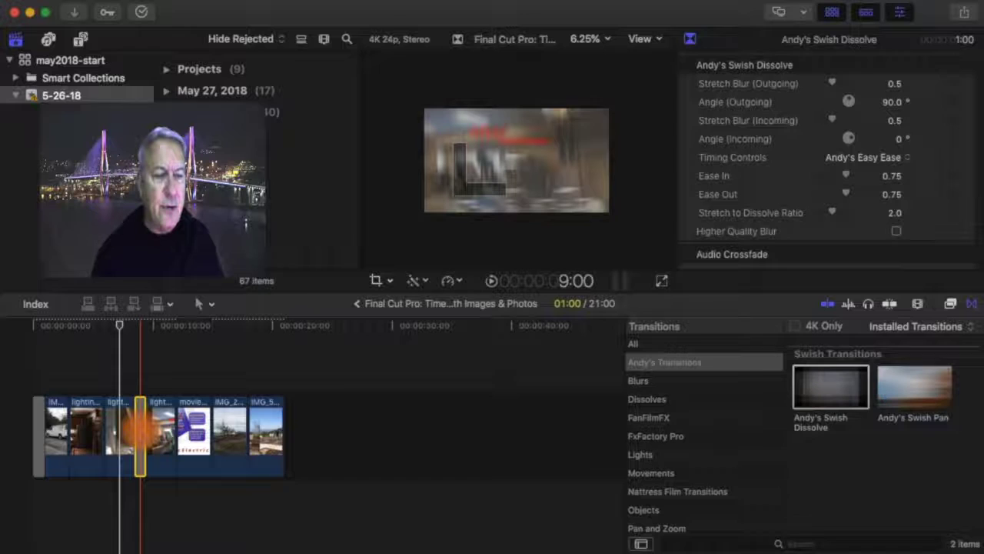
key(super+equal)
key(super+equal)
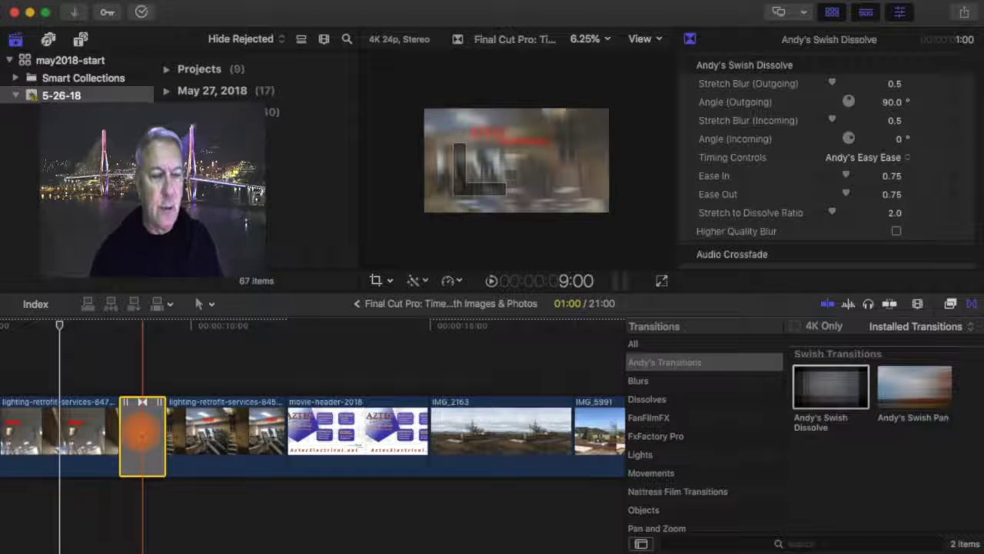
scroll(165, 437, left, 2)
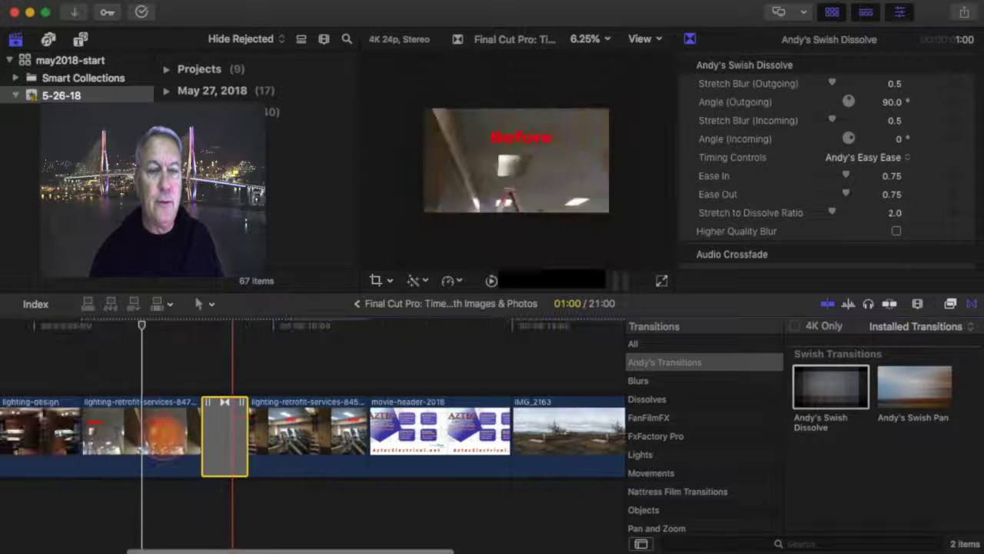
click(173, 436)
click(253, 443)
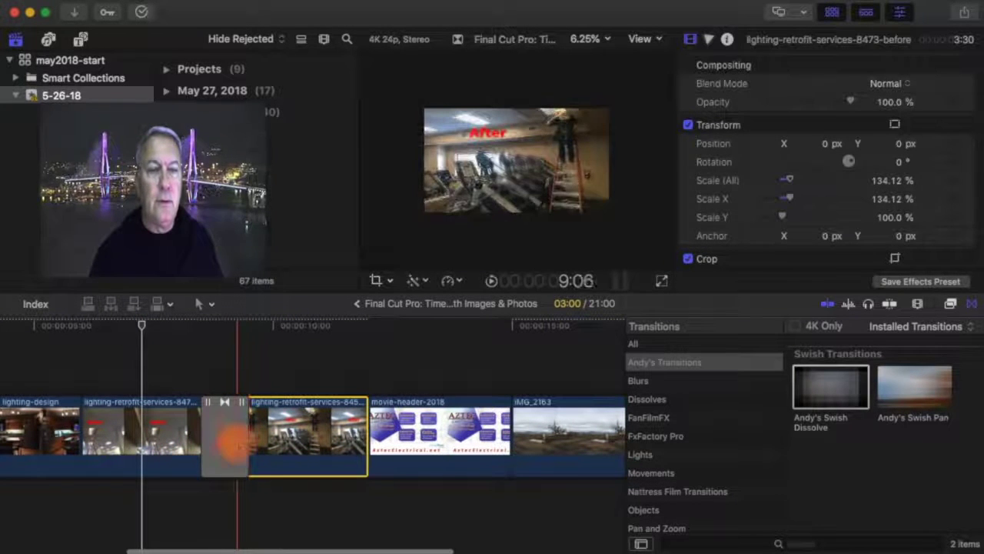
click(237, 435)
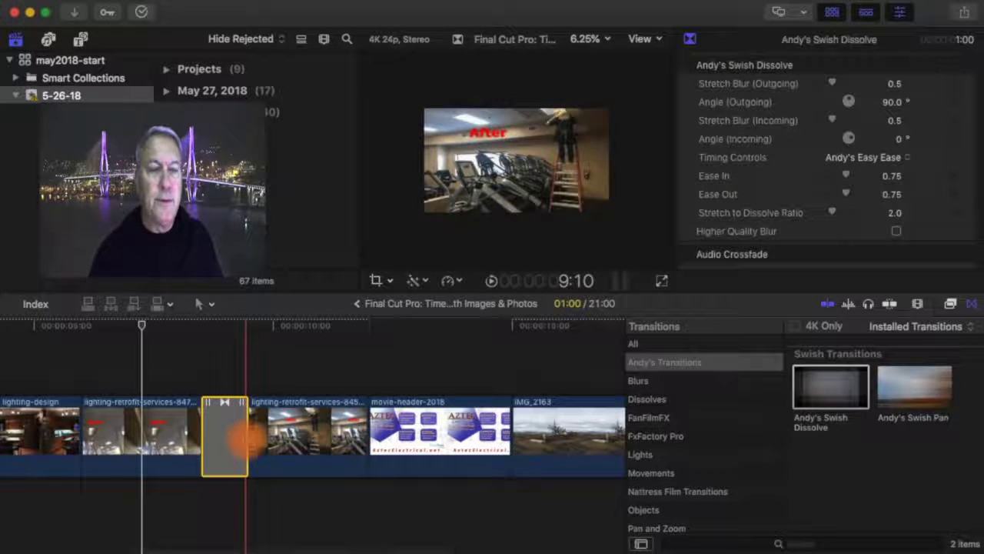
drag(246, 440, 236, 438)
- Play back the Before and After lighting-retrofit clips across the Swish Dissolve to check the transition
click(138, 329)
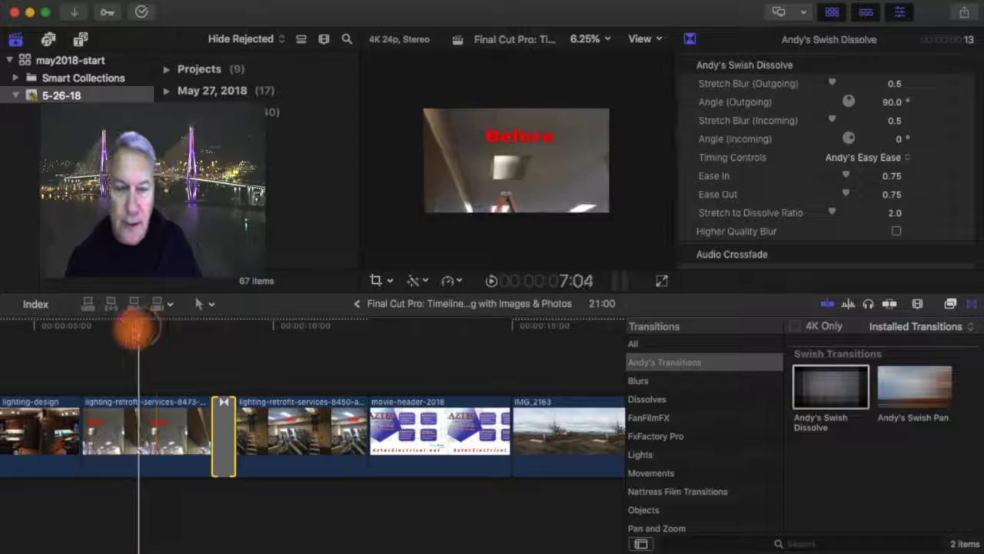
drag(137, 328, 71, 359)
key(space)
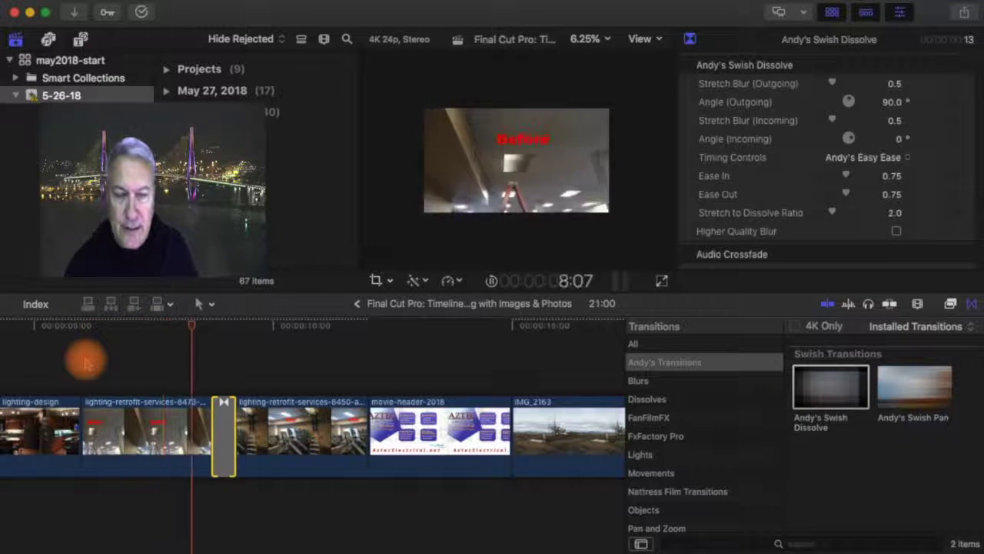
key(space)
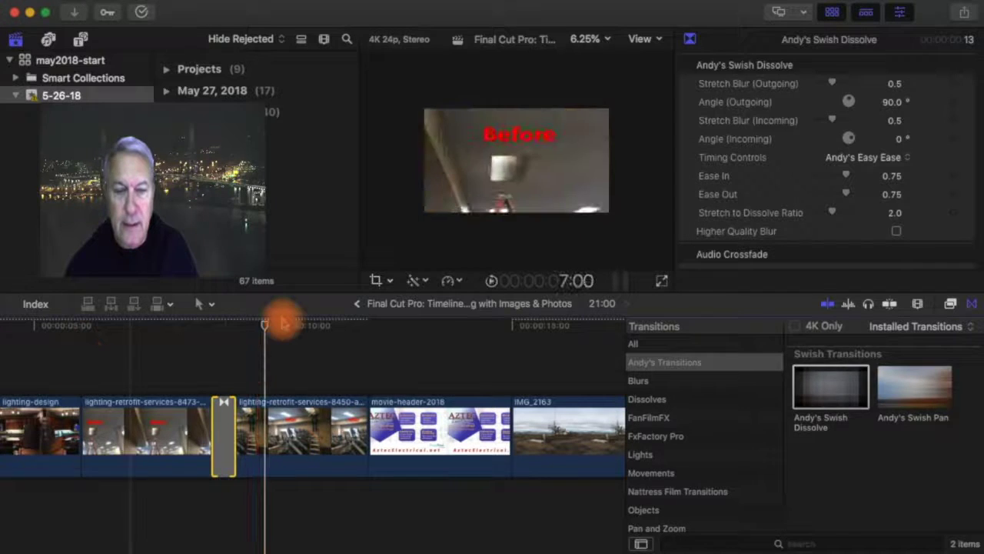
click(165, 361)
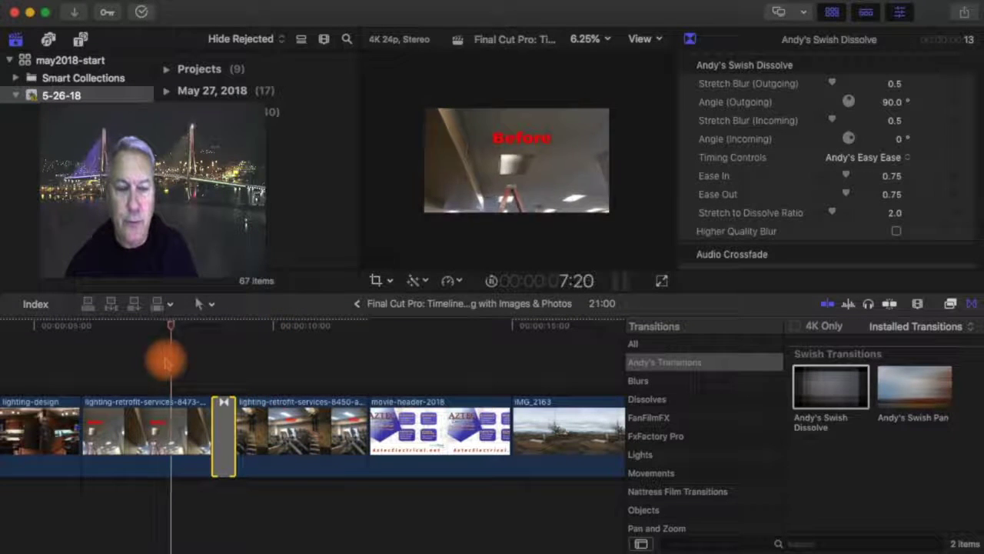
key(space)
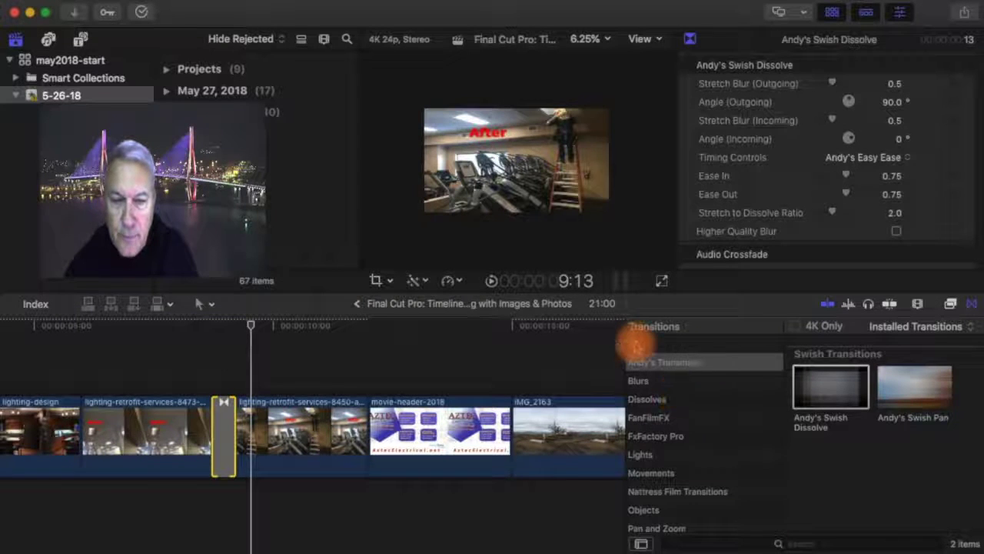
- Browse all installed transitions and add the Cube transition between the After lighting-retrofit photo and the movie-header-2018 clip
click(634, 345)
scroll(737, 465, down, 5)
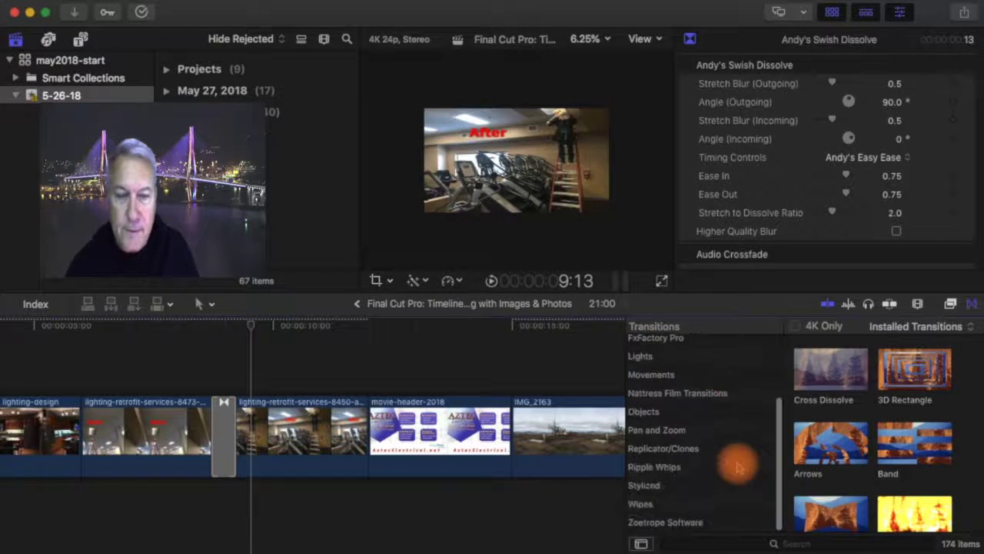
click(692, 466)
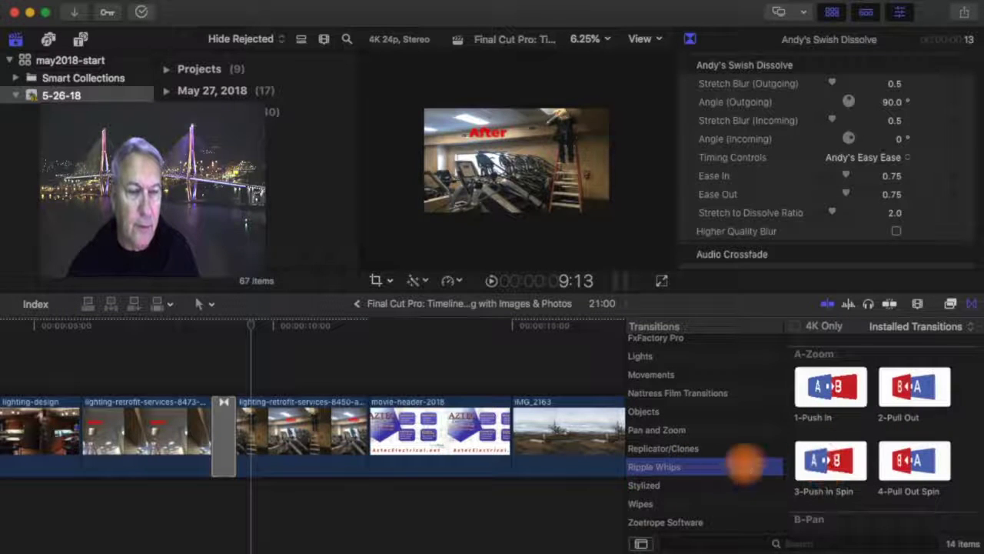
scroll(698, 455, up, 5)
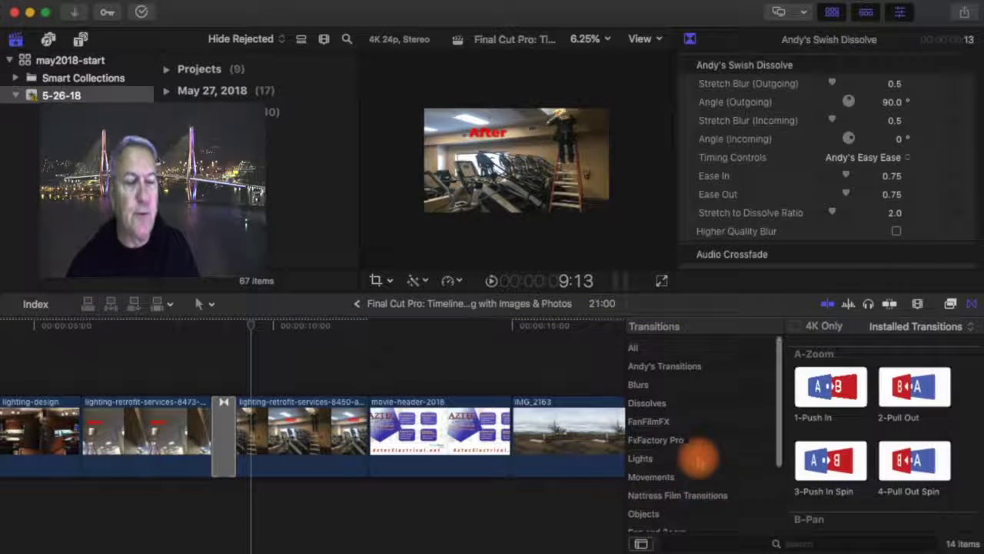
click(638, 344)
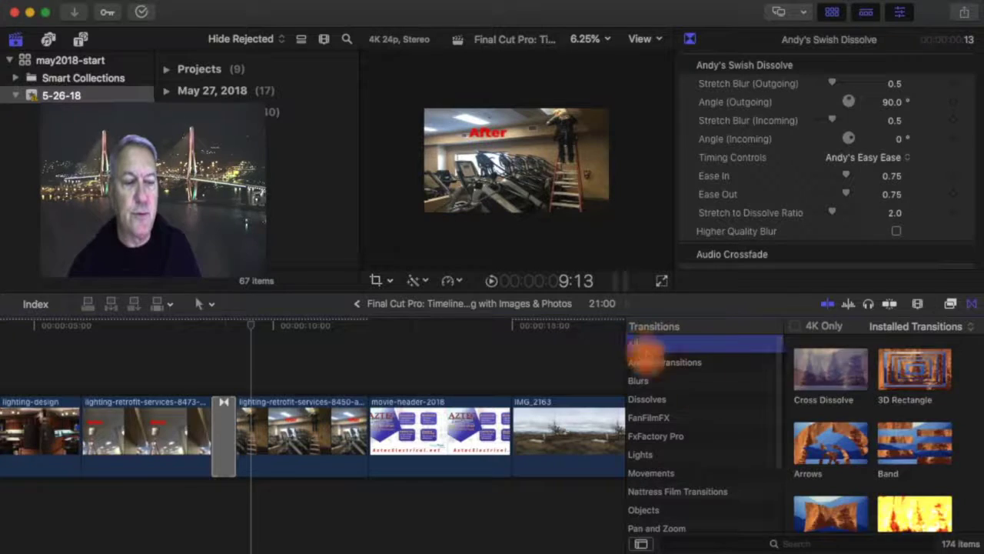
scroll(849, 462, down, 10)
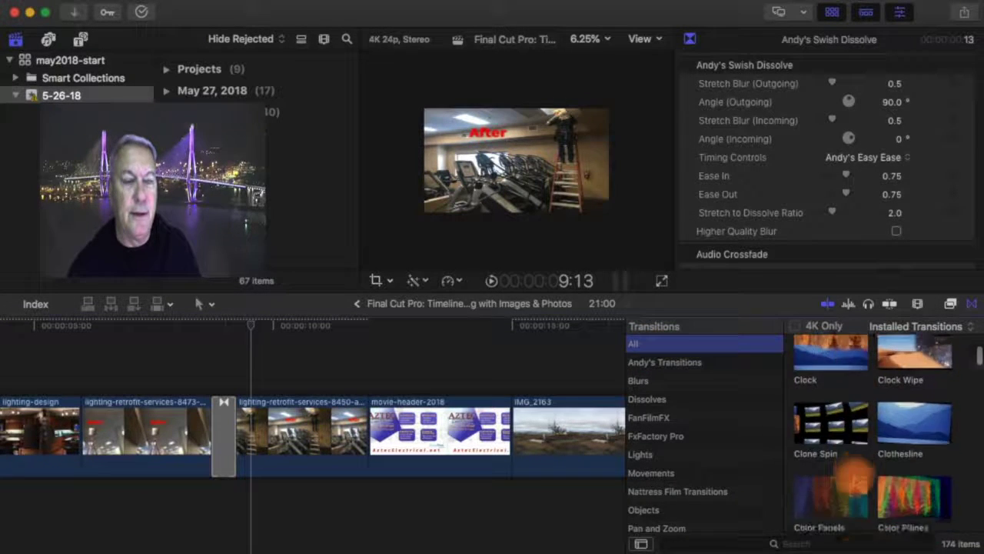
scroll(850, 477, down, 5)
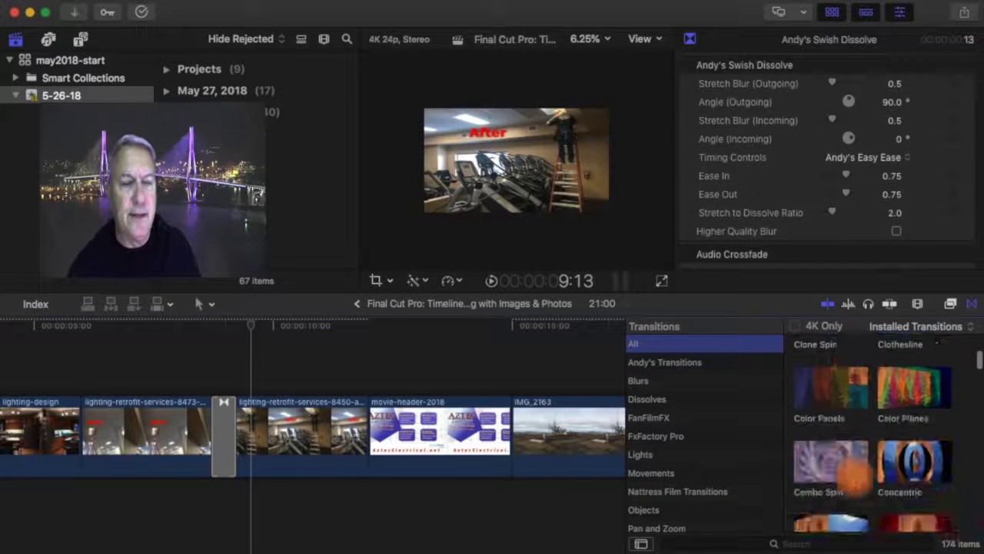
drag(831, 453, 358, 434)
- Play back the After photo into the movie-header-2018 clip twice to check the Cube transition
drag(281, 327, 261, 329)
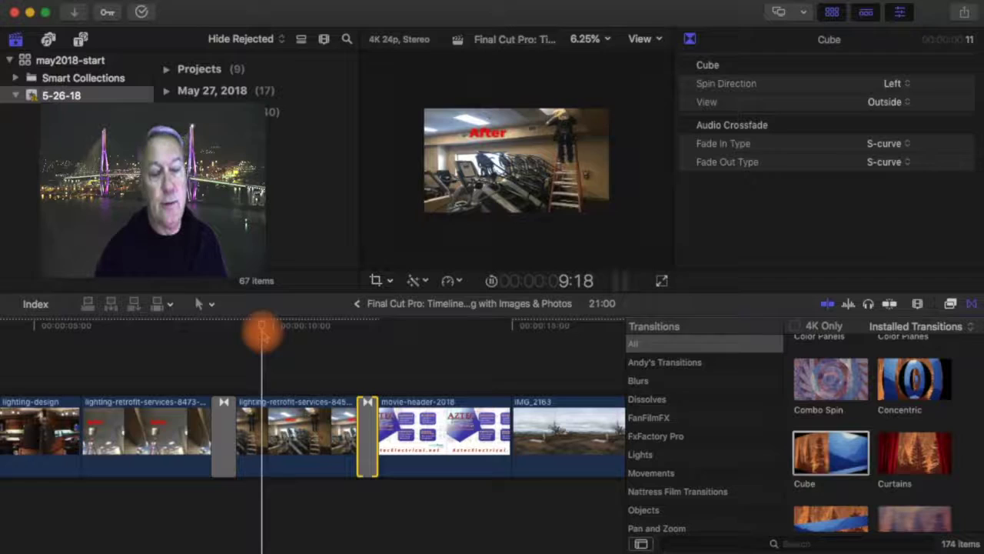
key(space)
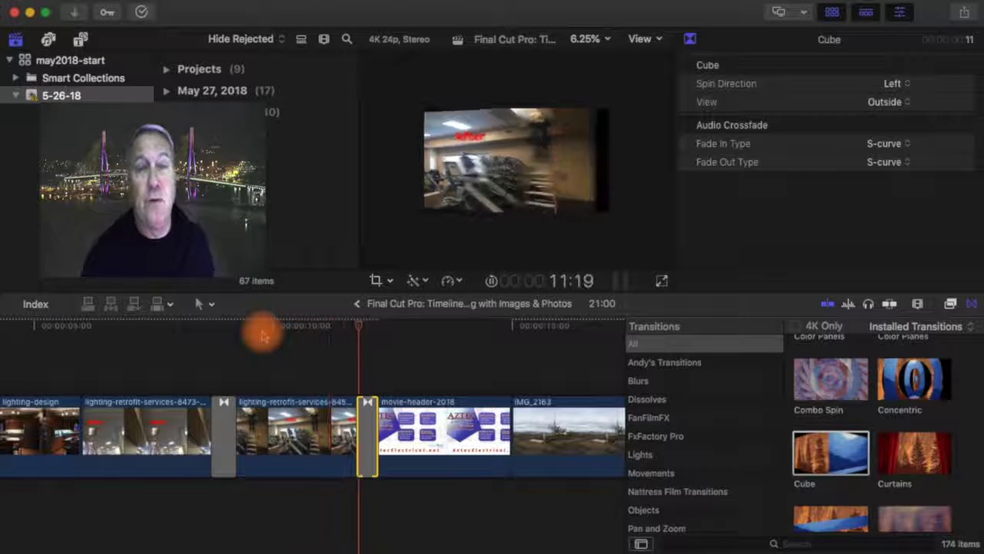
key(space)
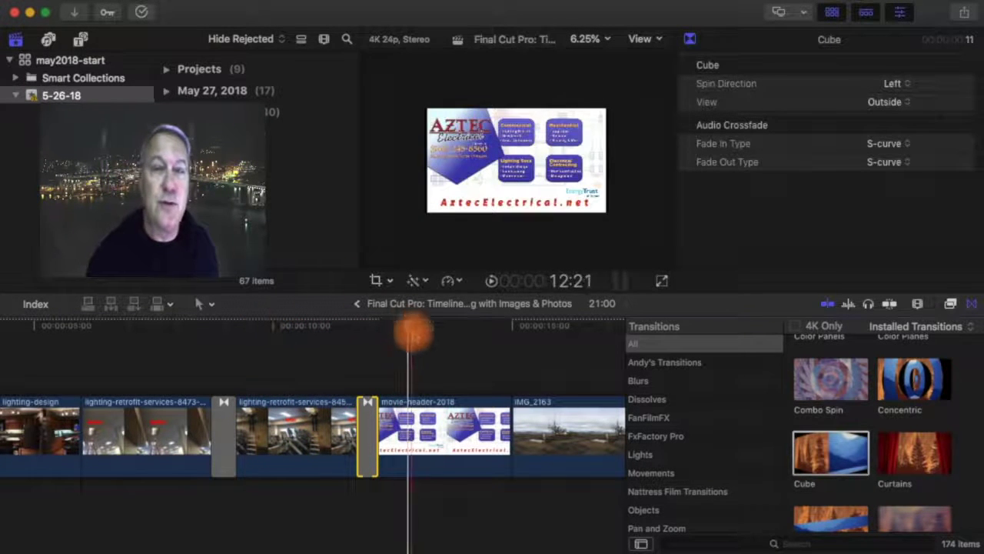
drag(413, 332, 325, 351)
key(space)
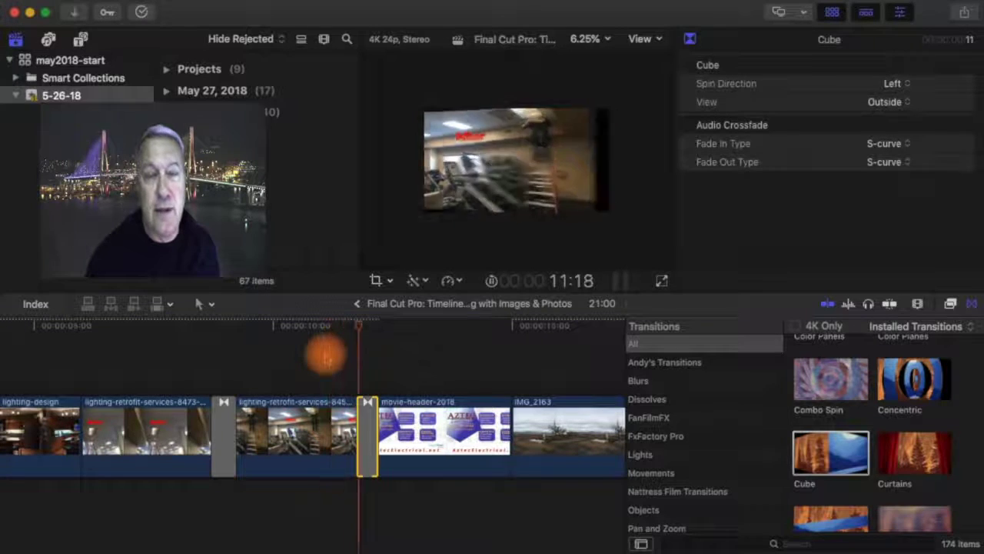
key(space)
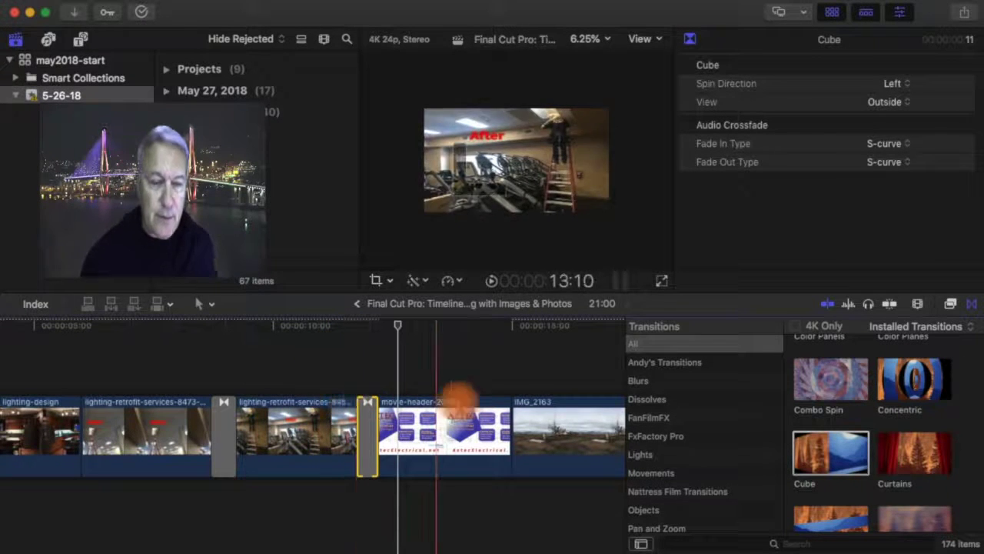
- Add the 6-Push Right transition from the Ripple Whips category between the last two clips, IMG_2163 and IMG_5991
scroll(461, 407, right, 5)
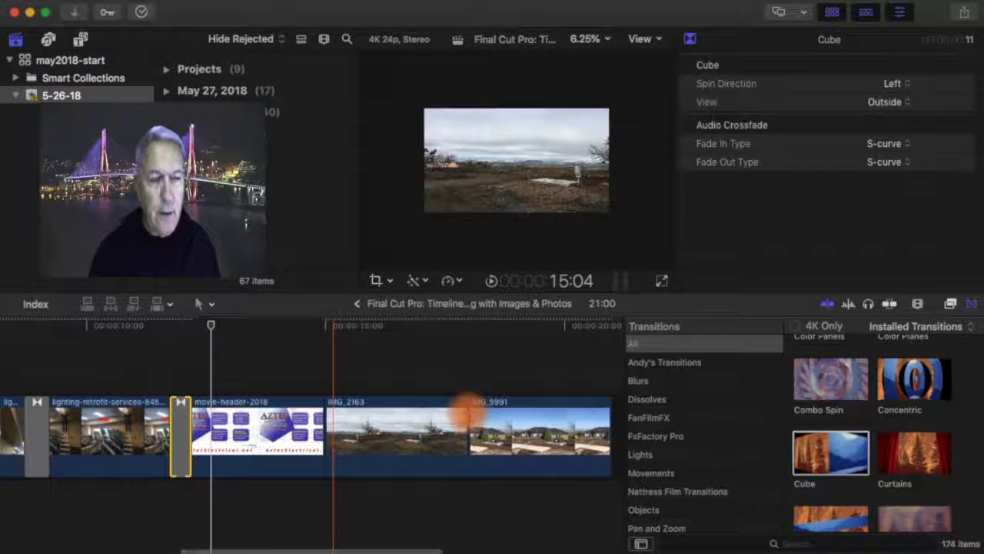
key(super+minus)
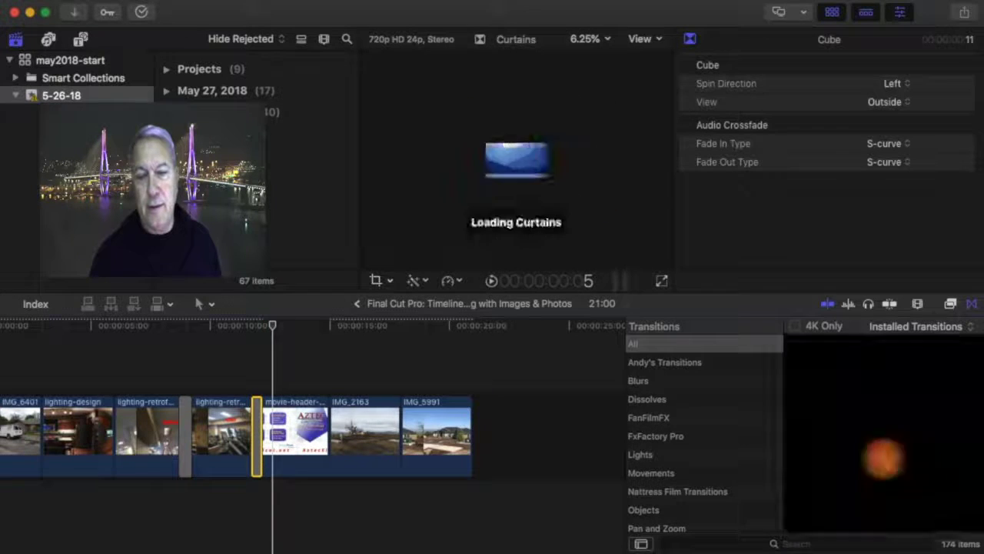
scroll(837, 477, down, 8)
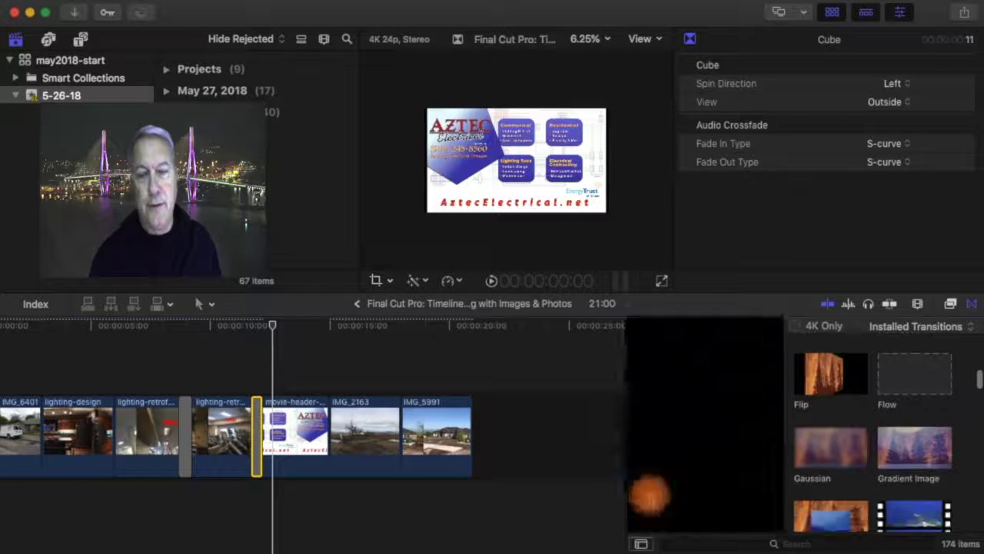
scroll(650, 493, down, 2)
click(676, 473)
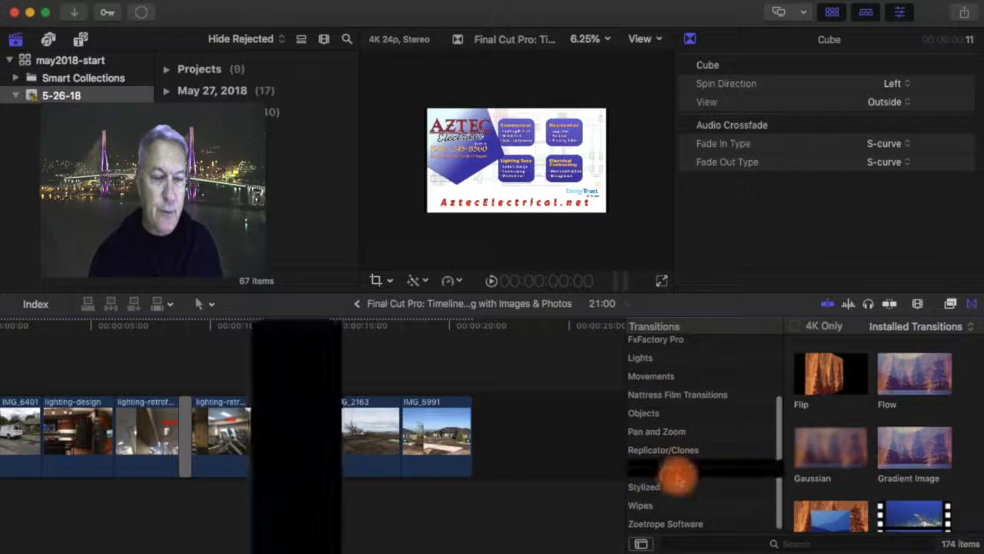
click(675, 469)
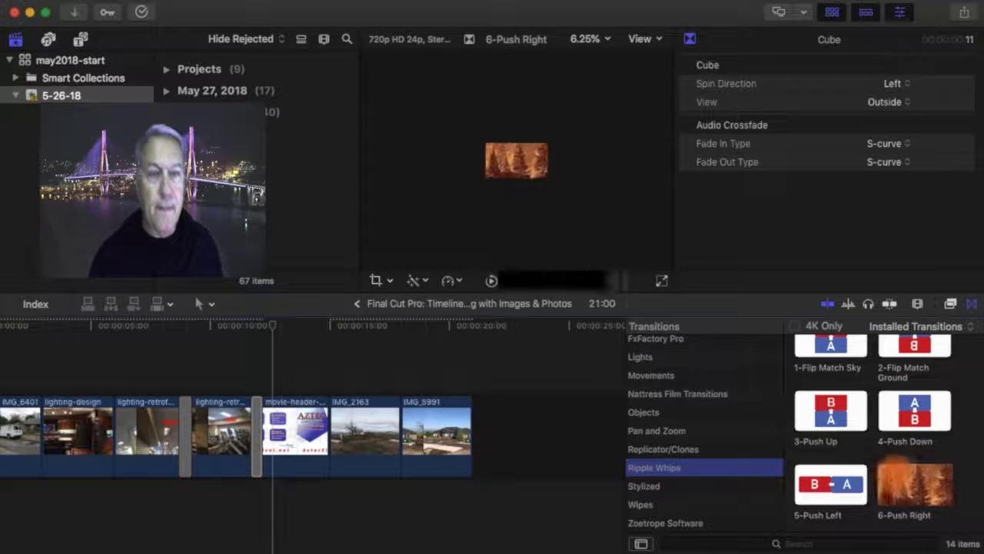
drag(914, 483, 387, 439)
- Play back from the start of IMG_2163 into IMG_5991 to check the 6-Push Right transition
drag(272, 329, 332, 350)
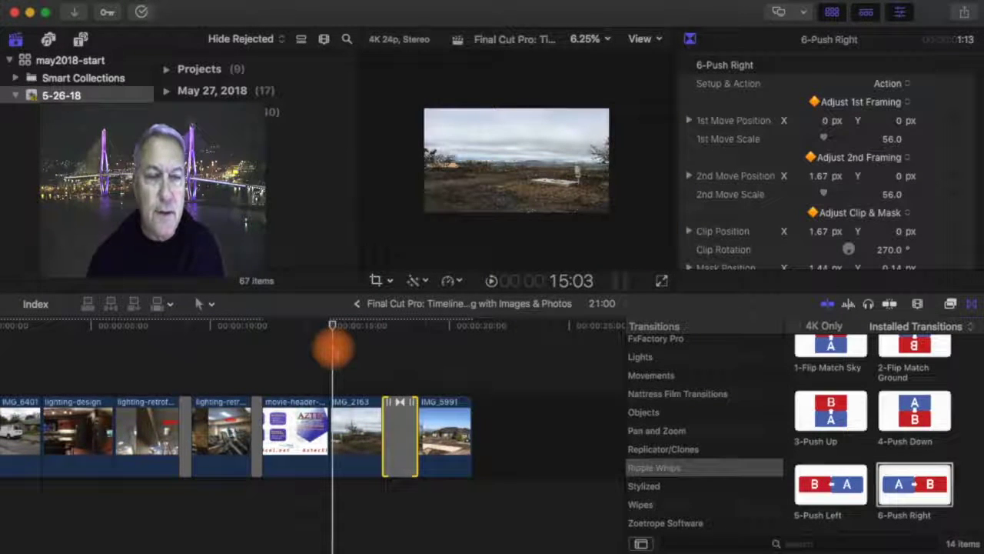
key(space)
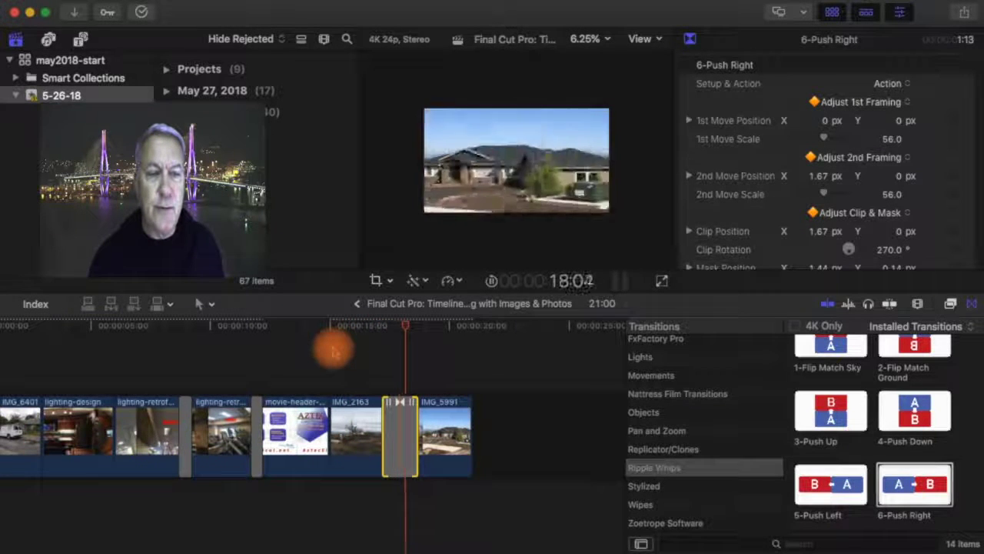
drag(329, 347, 355, 333)
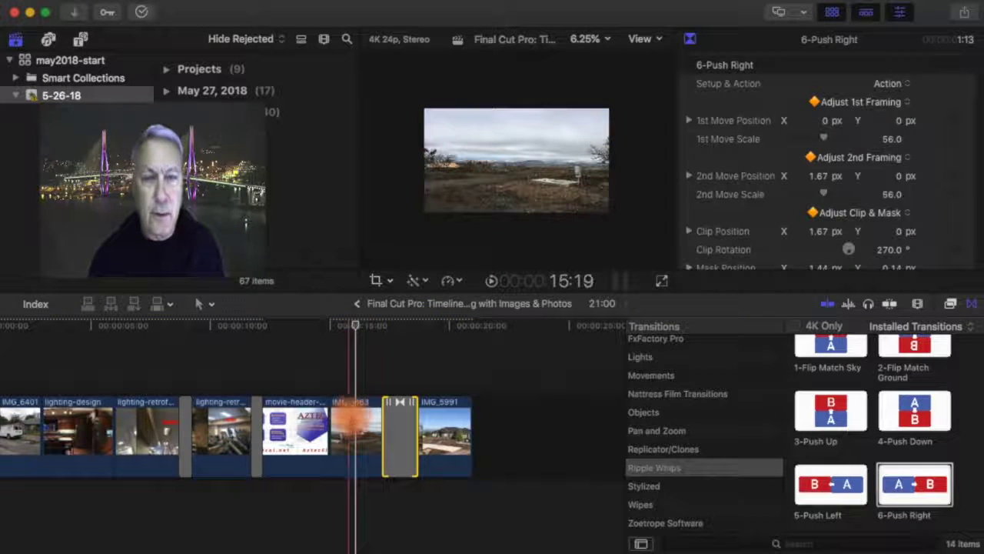
- Apply a Ken Burns crop to IMG_2163, enlarging the start frame to fill the whole picture area, and finish the crop
click(356, 430)
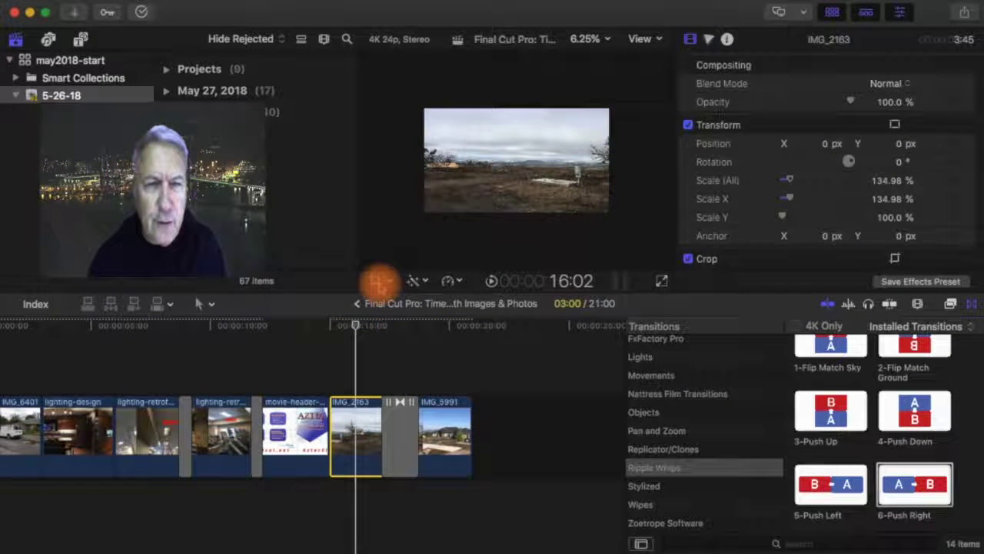
click(380, 281)
click(558, 250)
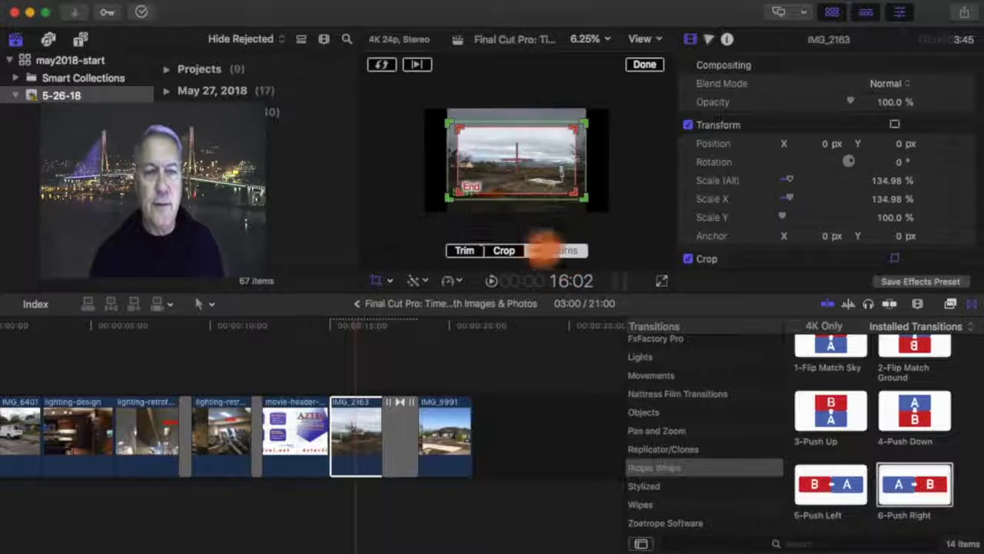
drag(453, 195, 429, 209)
drag(591, 116, 598, 103)
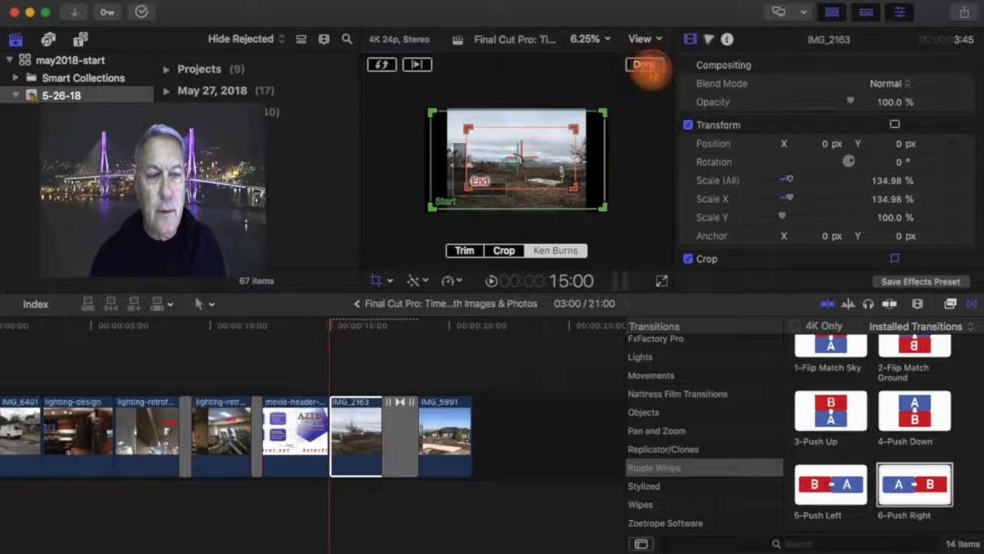
click(644, 64)
- Apply a Ken Burns crop to IMG_5991, enlarging the end frame to fill the whole picture area, and finish the crop
click(444, 430)
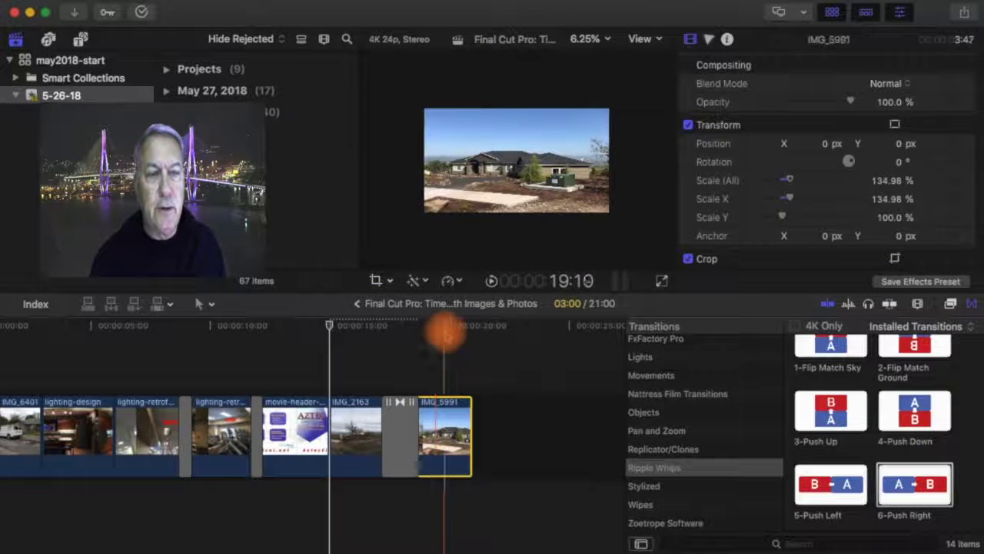
click(375, 281)
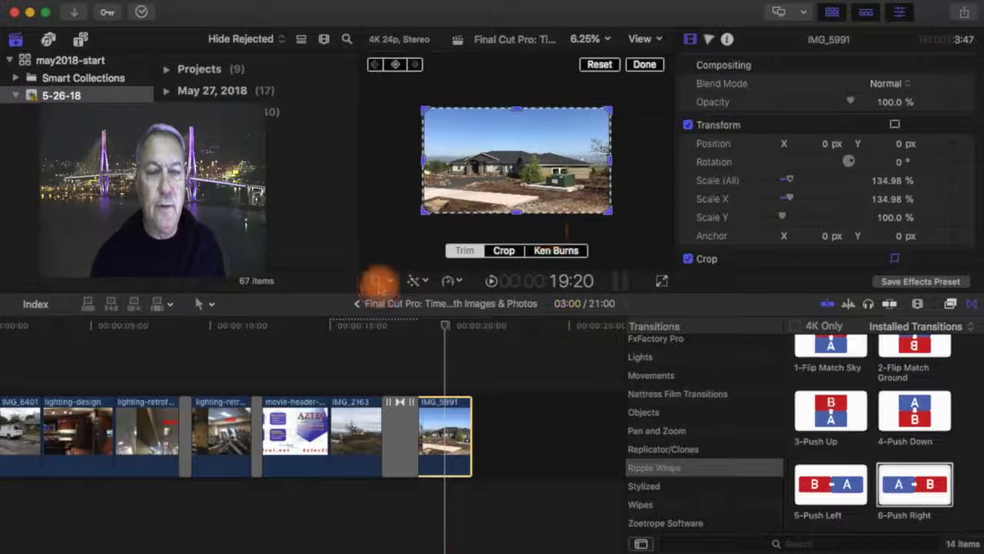
click(558, 249)
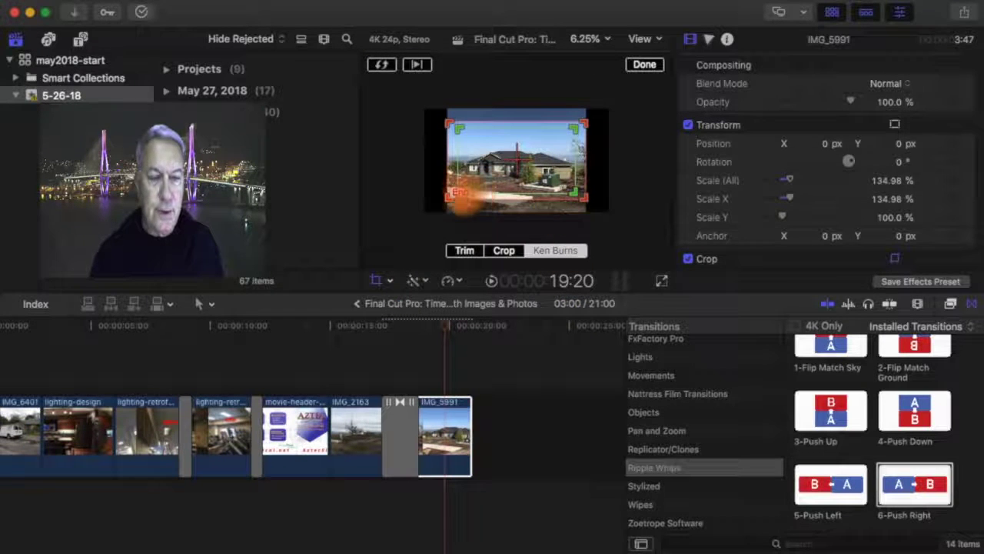
drag(452, 197, 445, 207)
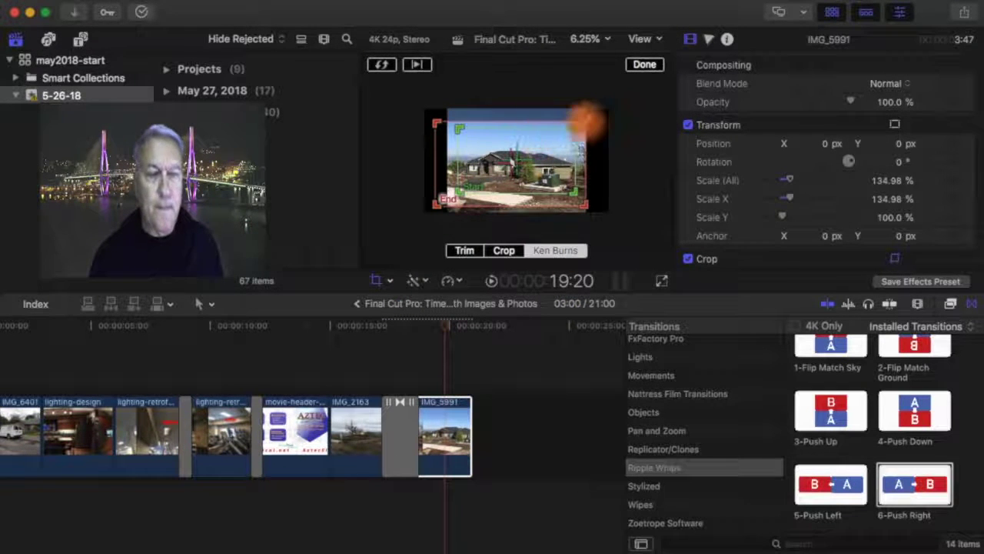
mouse_move(586, 120)
mouse_down()
mouse_move(604, 111)
mouse_move(579, 121)
mouse_move(592, 118)
mouse_up()
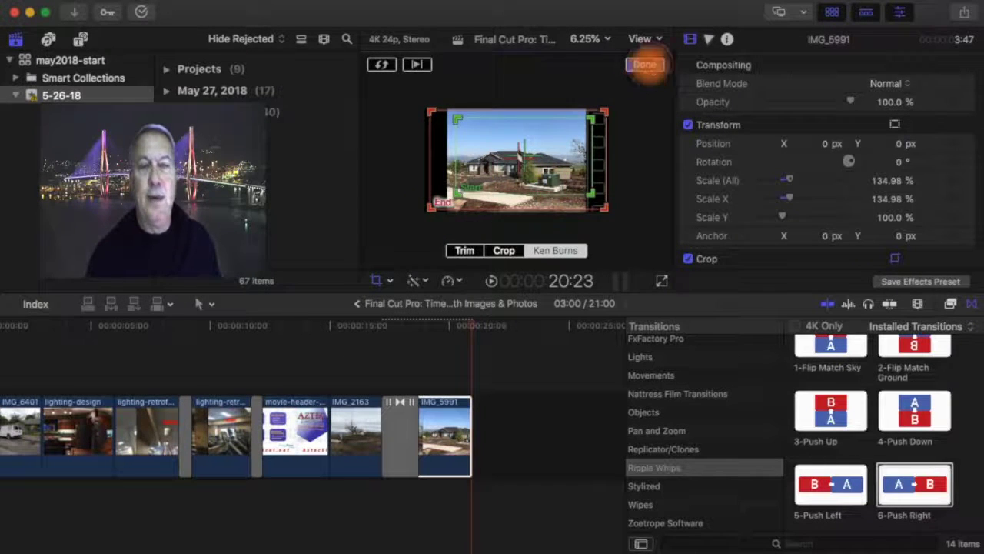
click(644, 65)
- Play IMG_2163 and IMG_5991 through to the end to check the Ken Burns moves, and return to the project's start
drag(471, 332, 329, 373)
key(space)
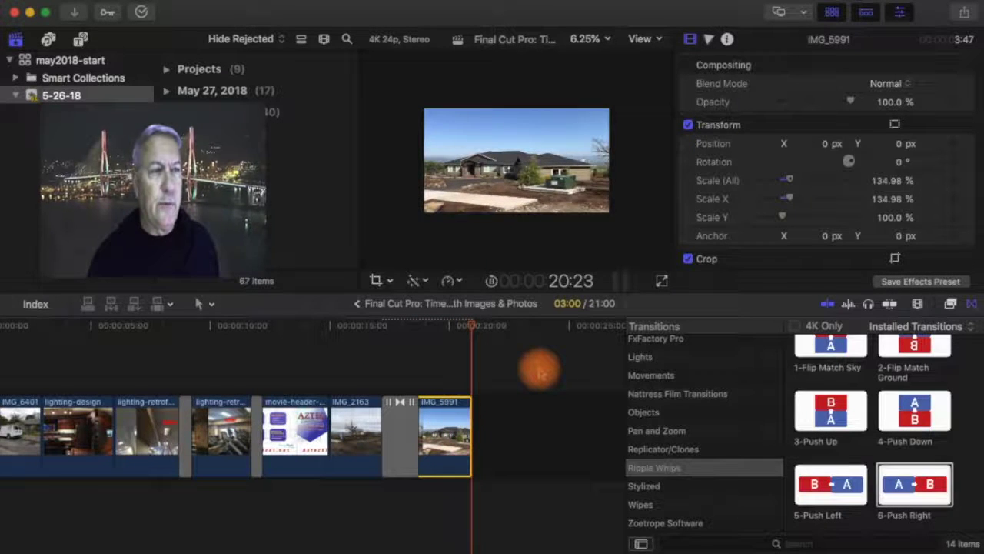
key(Home)
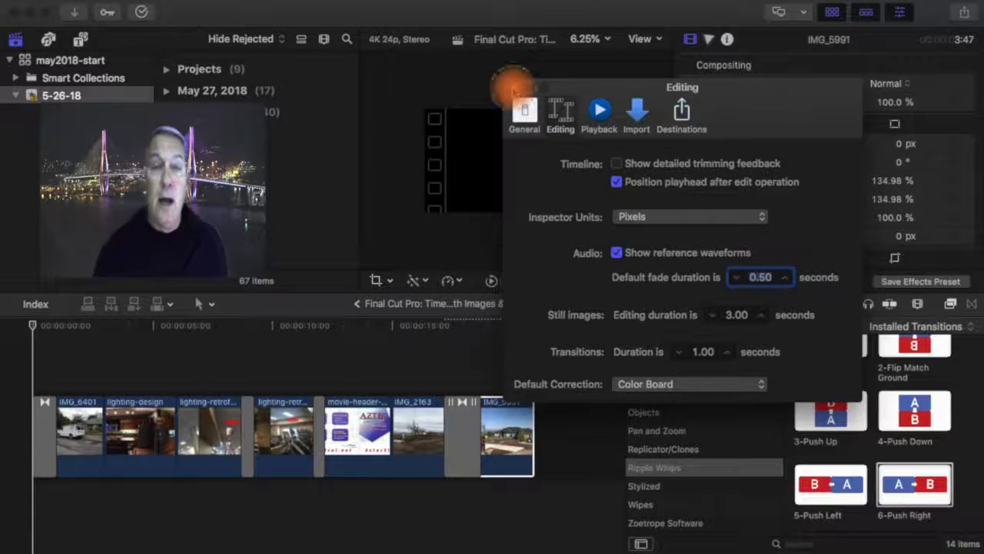
- Close the Editing preferences and select the 6-Push Right transition between IMG_2163 and IMG_5991
click(513, 87)
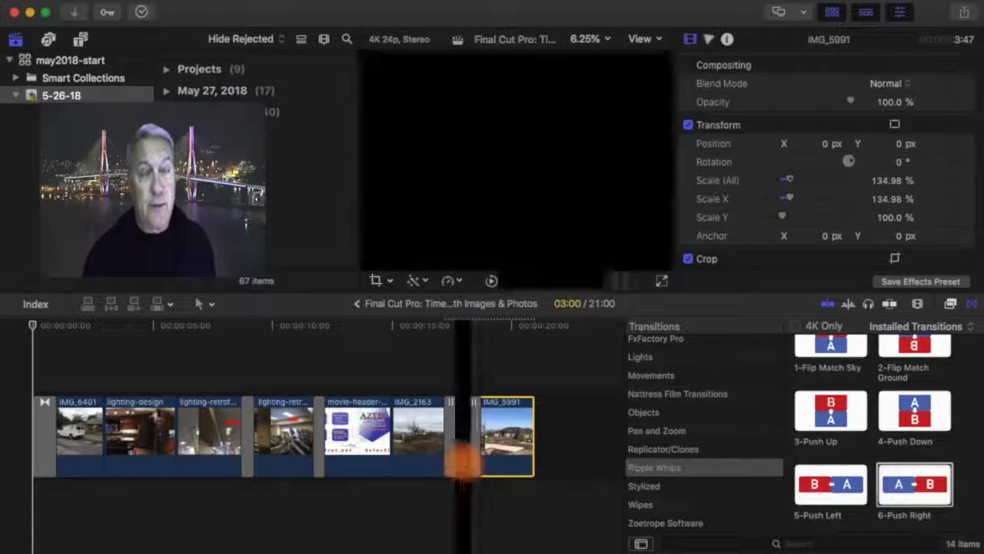
click(462, 461)
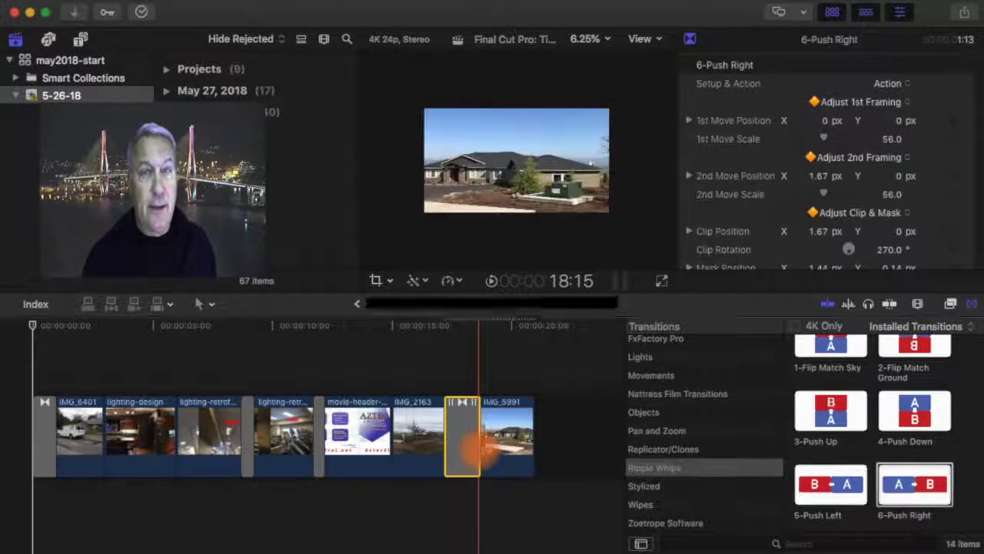